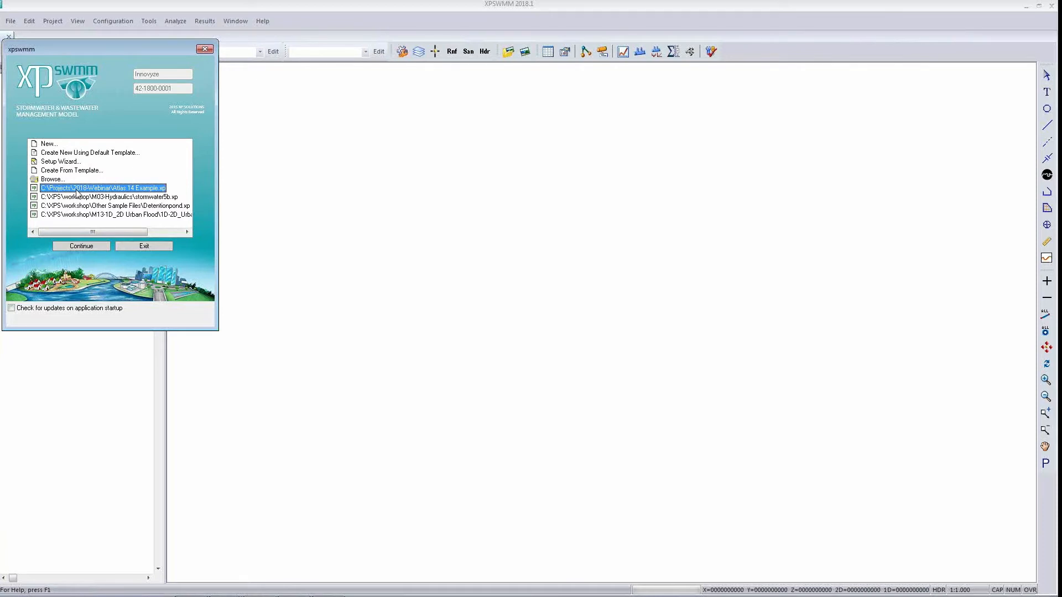
- Open the Atlas 14 Example.xp project and view its network in hydraulics mode, returning to runoff mode
double_click(76, 190)
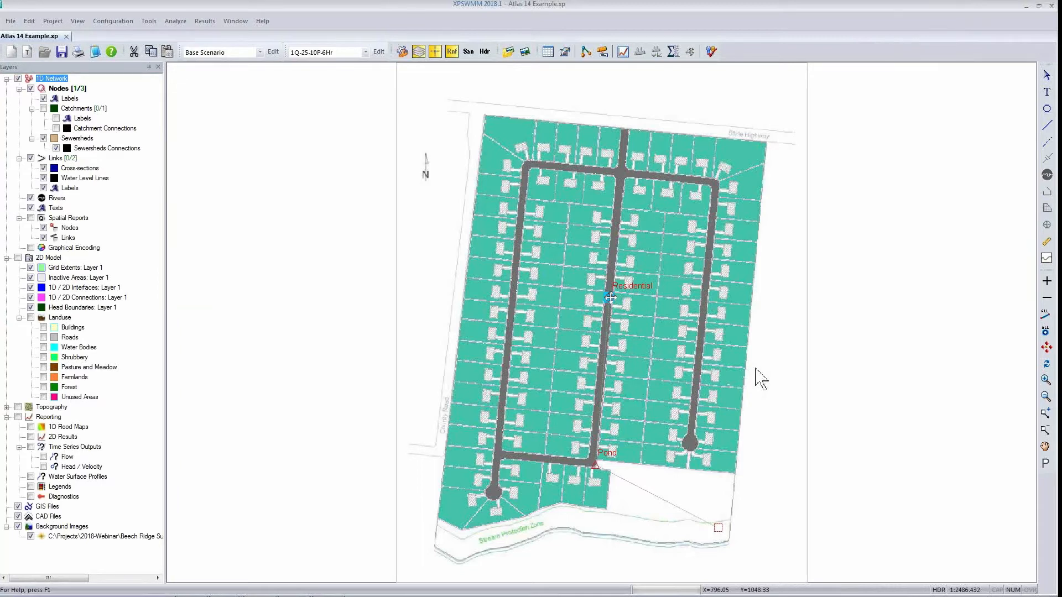
left_click(490, 59)
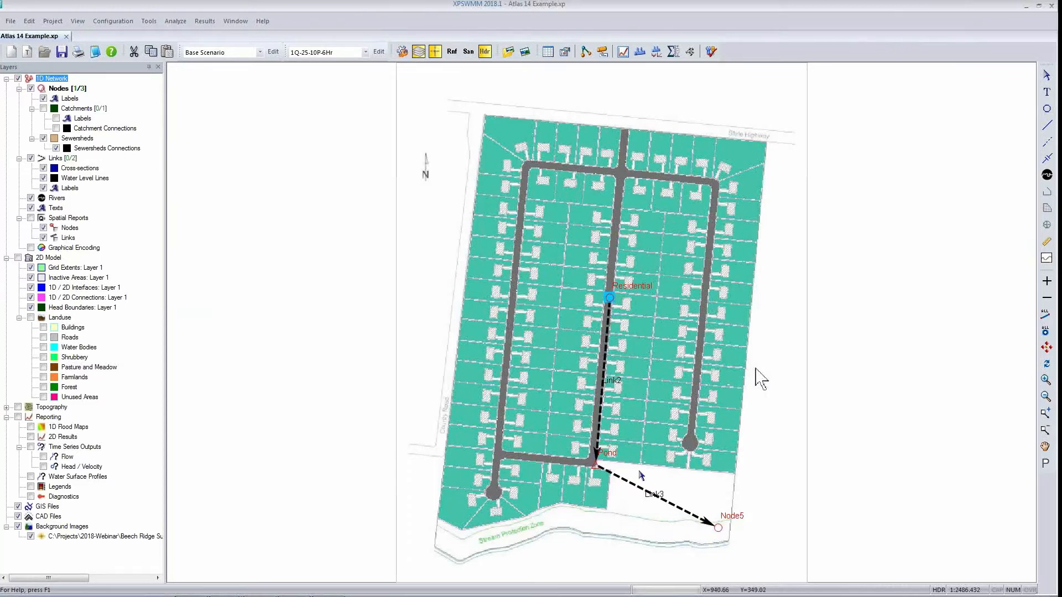
left_click(452, 52)
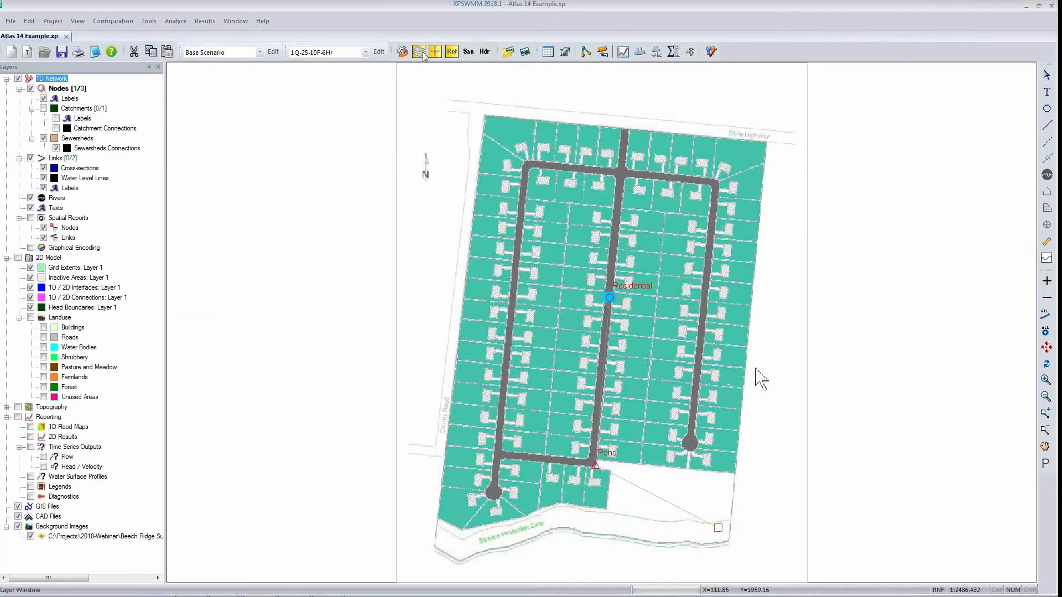
- Review the Atlas 14 rainfall records in the global data and close it without changes
left_click(121, 22)
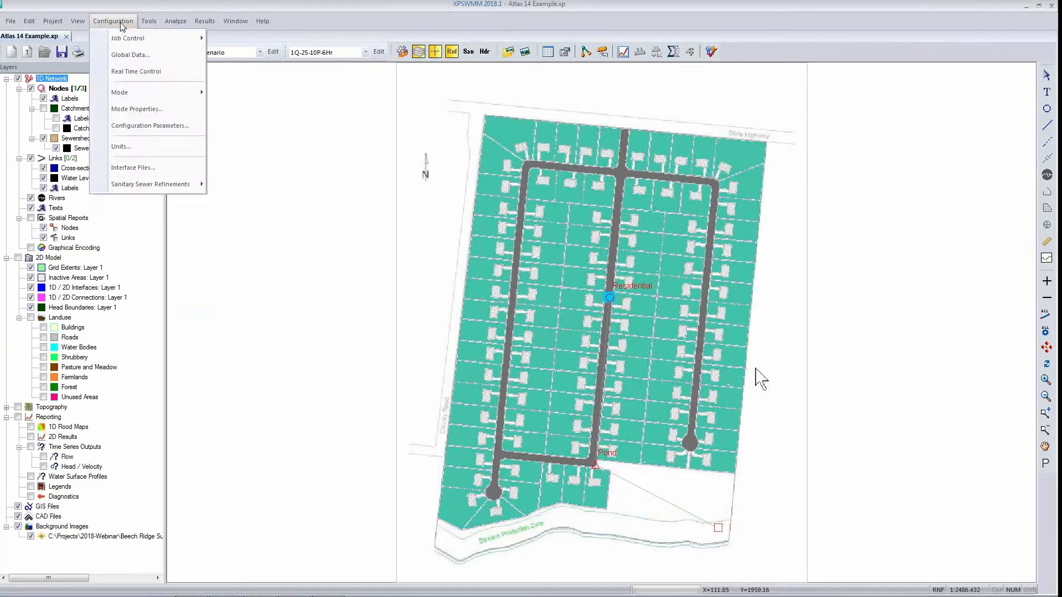
left_click(131, 55)
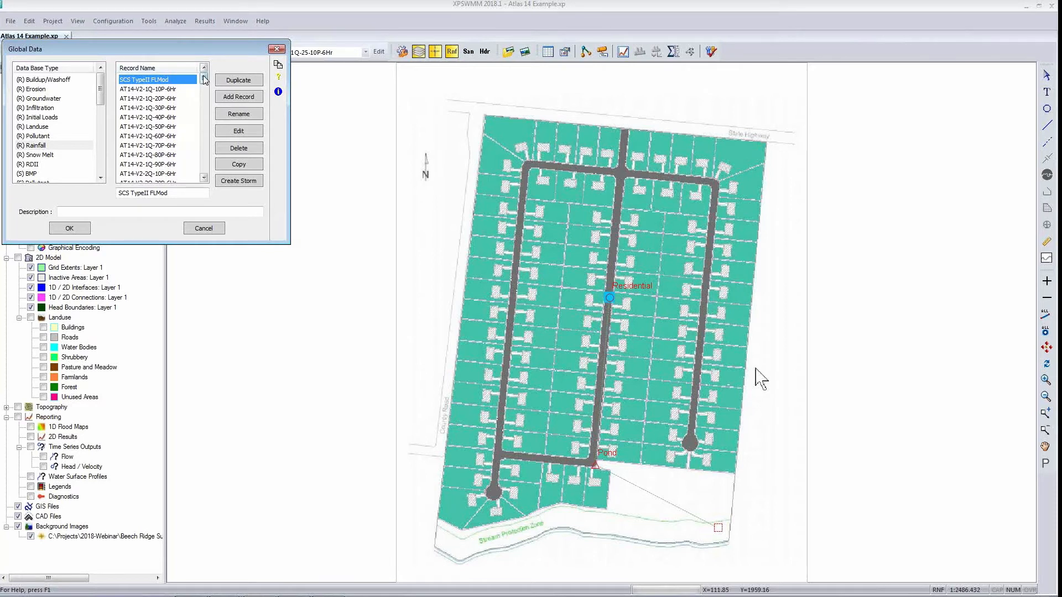
scroll(204, 80, "down", 1)
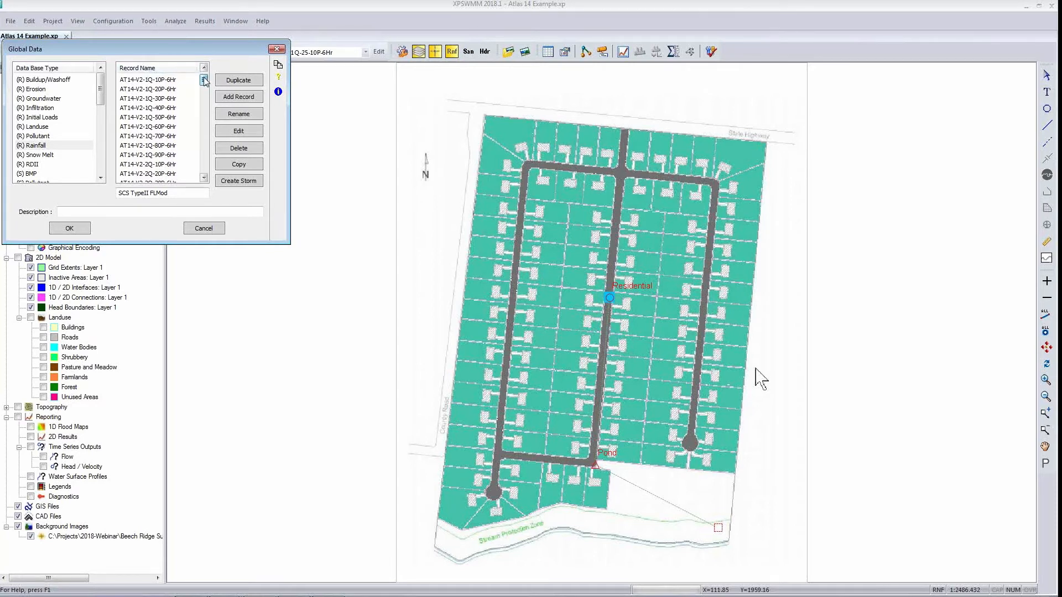
scroll(204, 80, "up", 1)
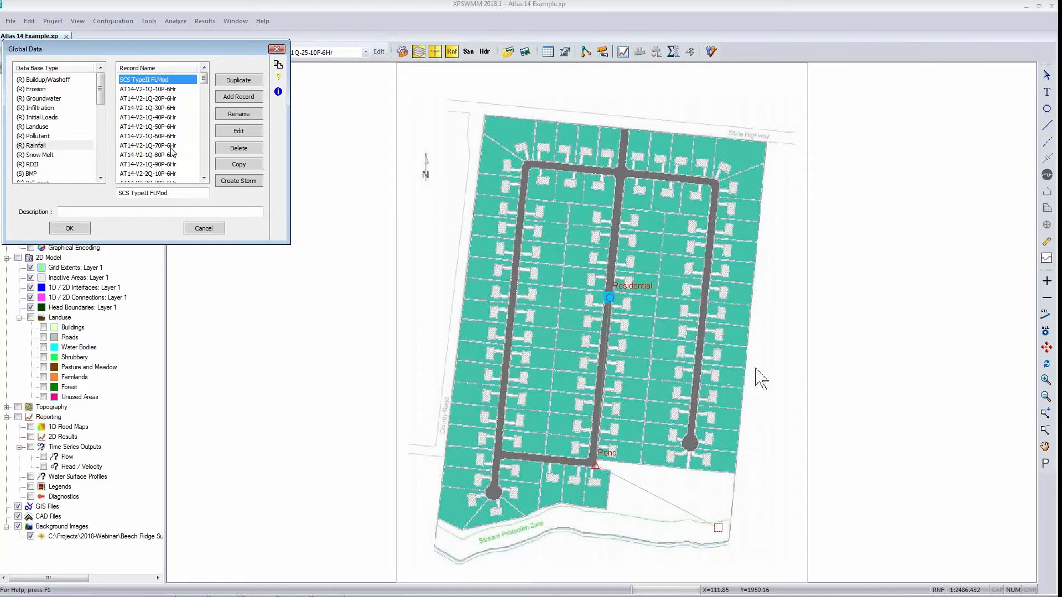
left_click(204, 229)
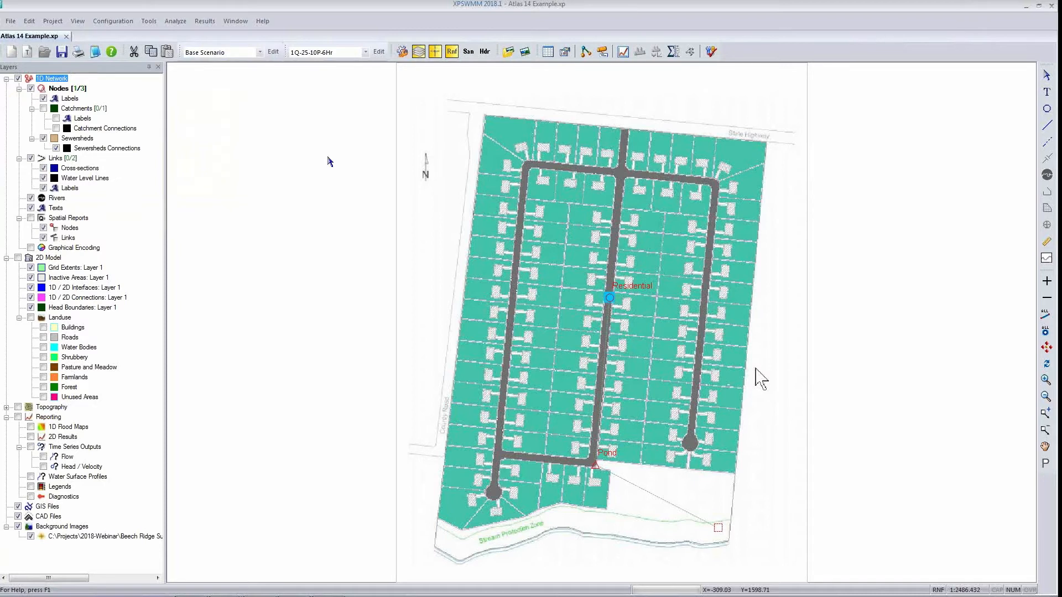
- Check the Global Storms option in the runoff job control settings and leave without saving
left_click(402, 53)
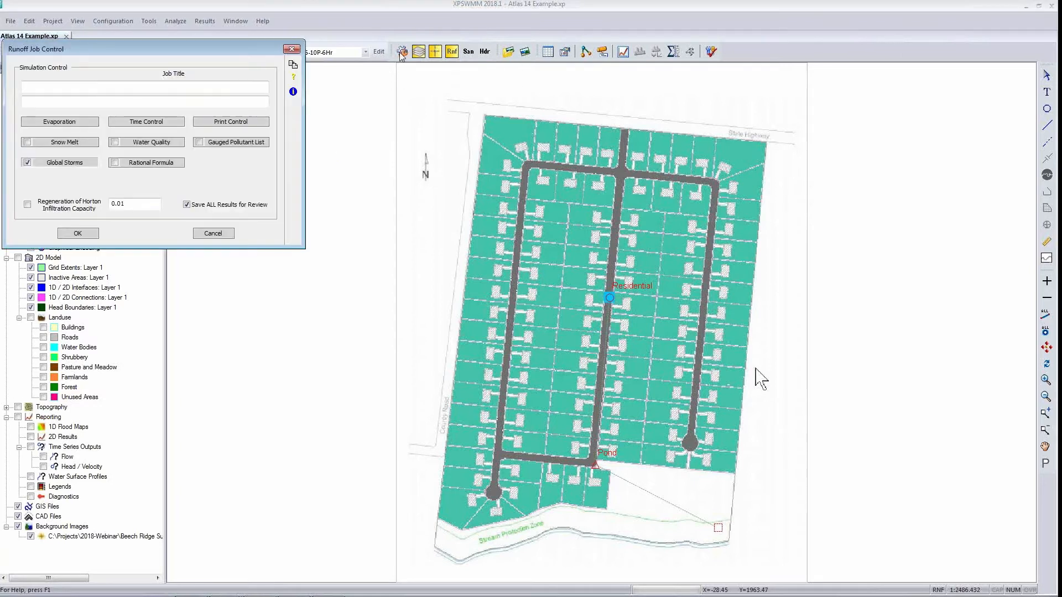
left_click(43, 166)
left_click(200, 234)
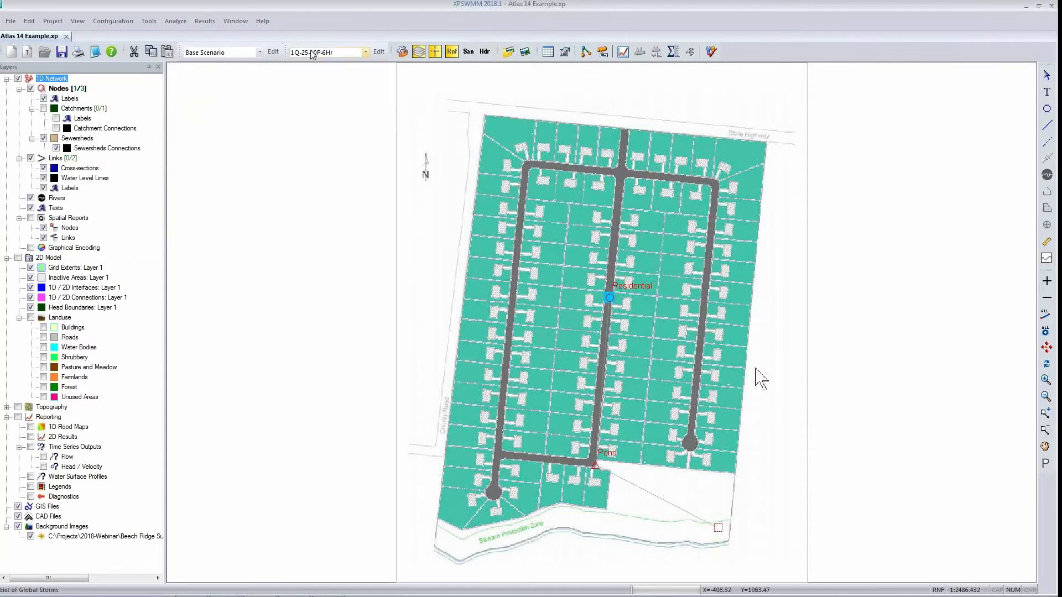
- Review the global storms list, including rainfall records, multipliers and ensemble names, and close it without changes
left_click(378, 53)
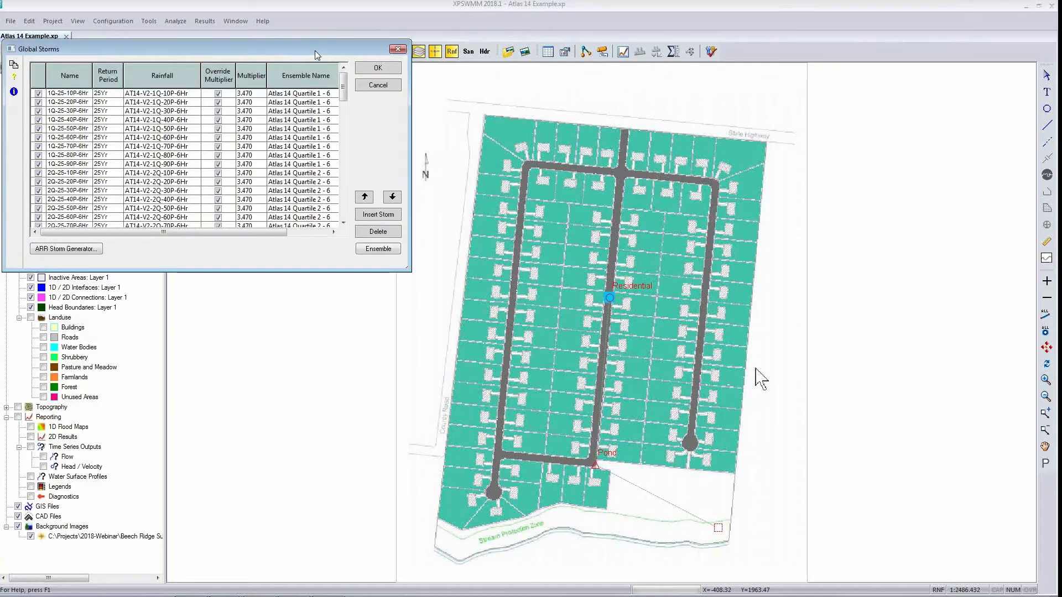
left_click_drag(317, 53, 333, 53)
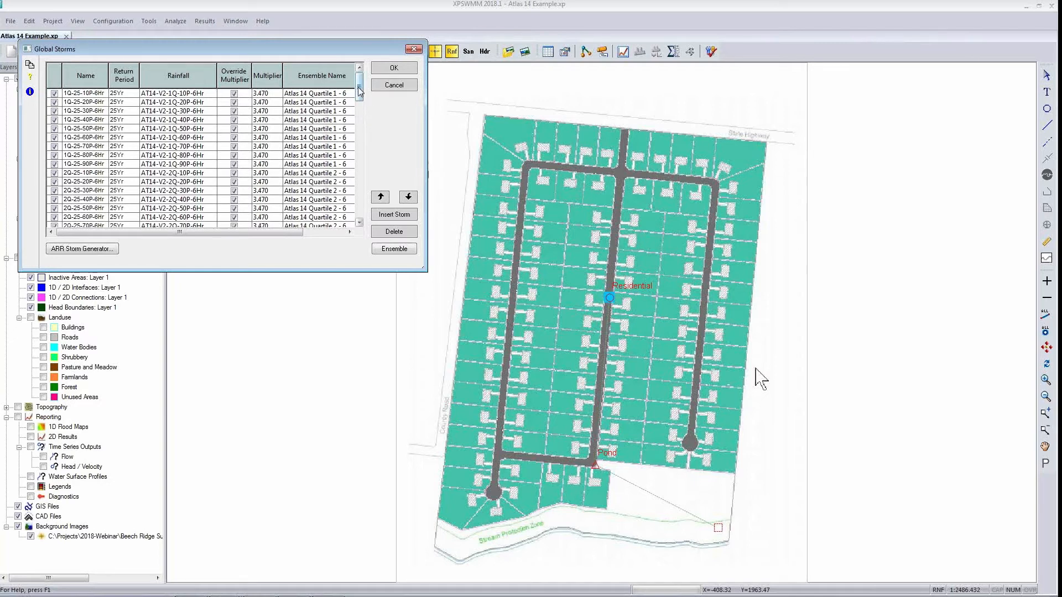
left_click_drag(359, 91, 366, 148)
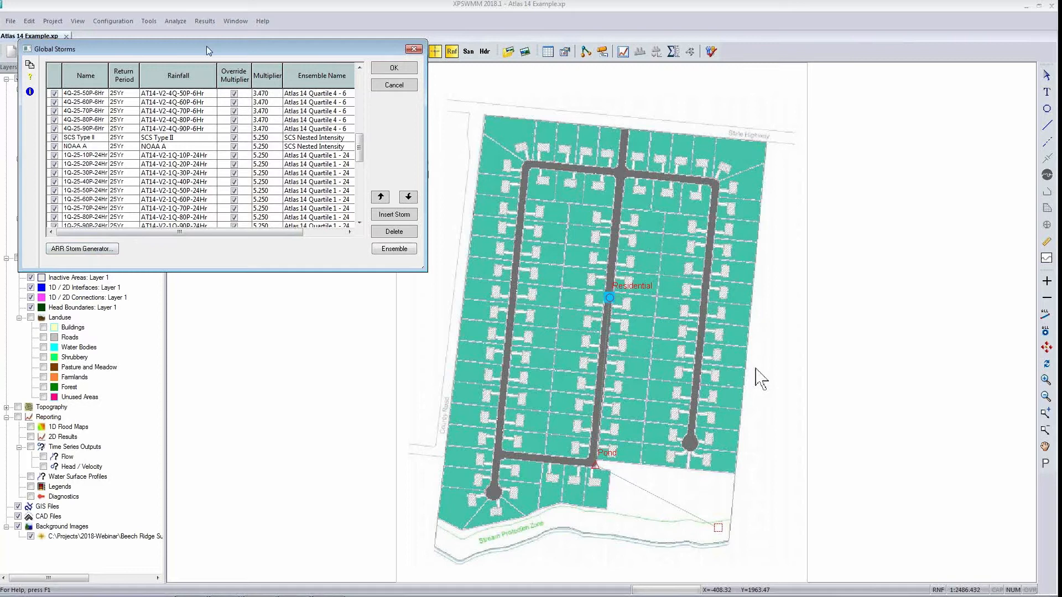
left_click_drag(225, 46, 262, 74)
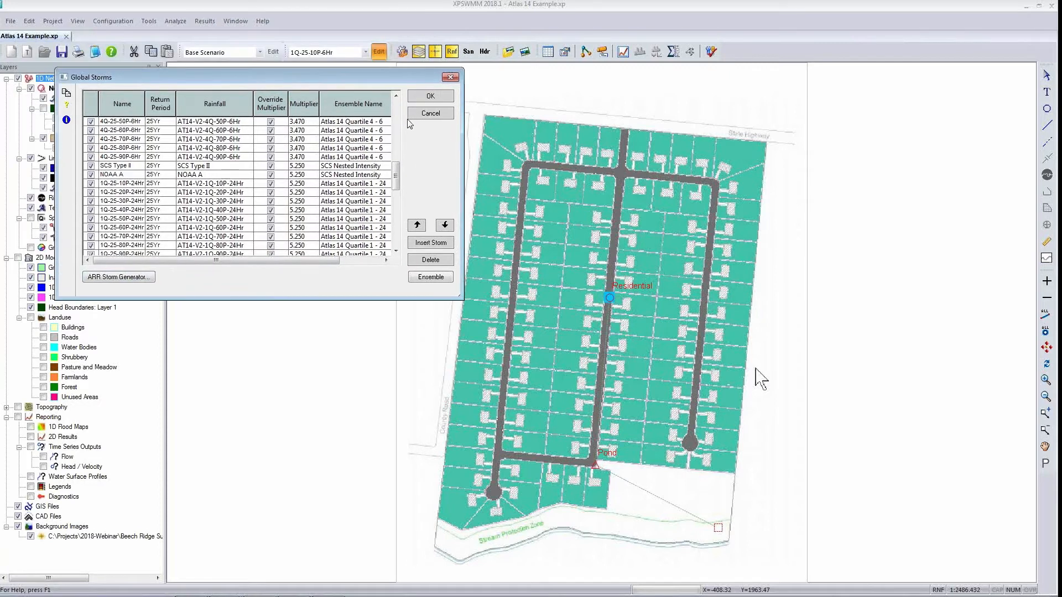
left_click(436, 121)
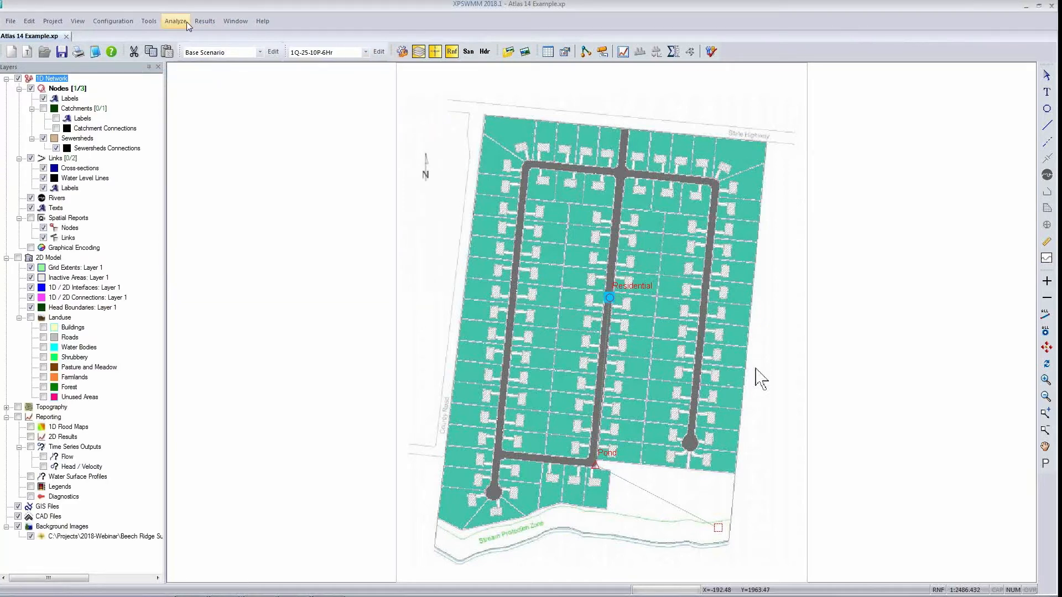
left_click(186, 23)
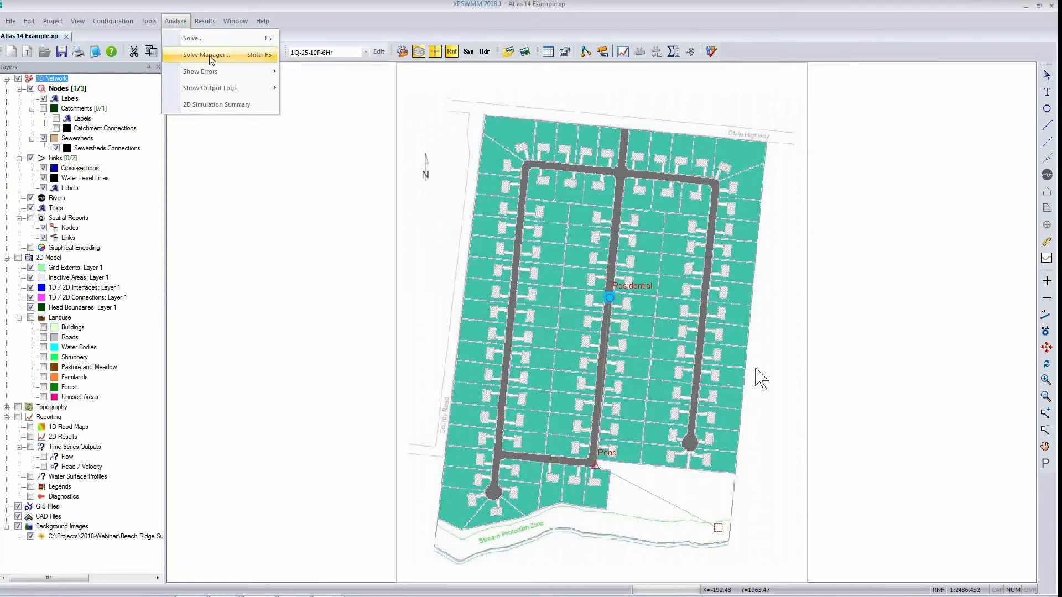
left_click(360, 28)
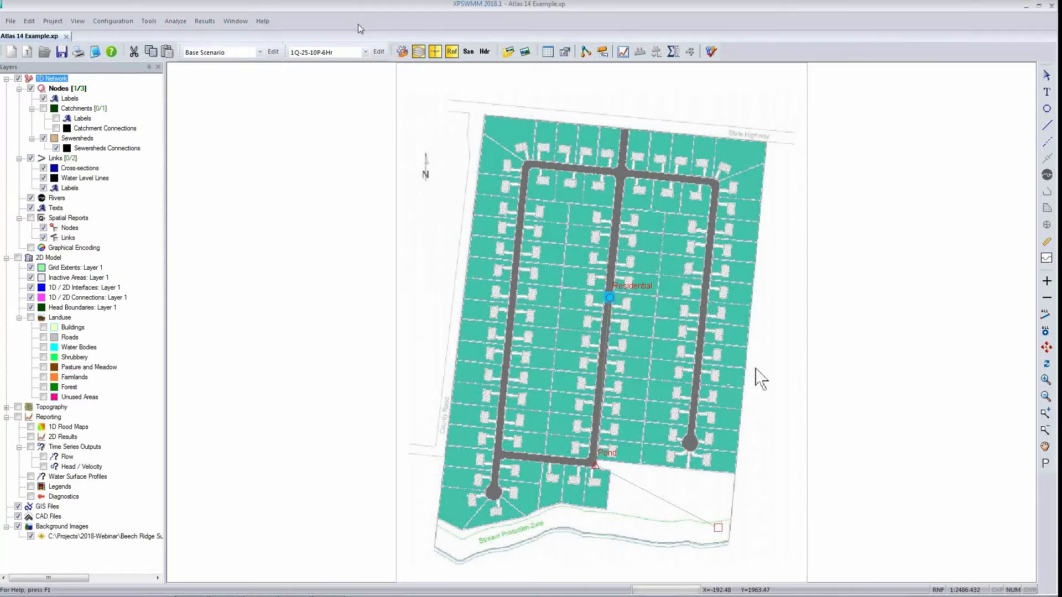
left_click(365, 52)
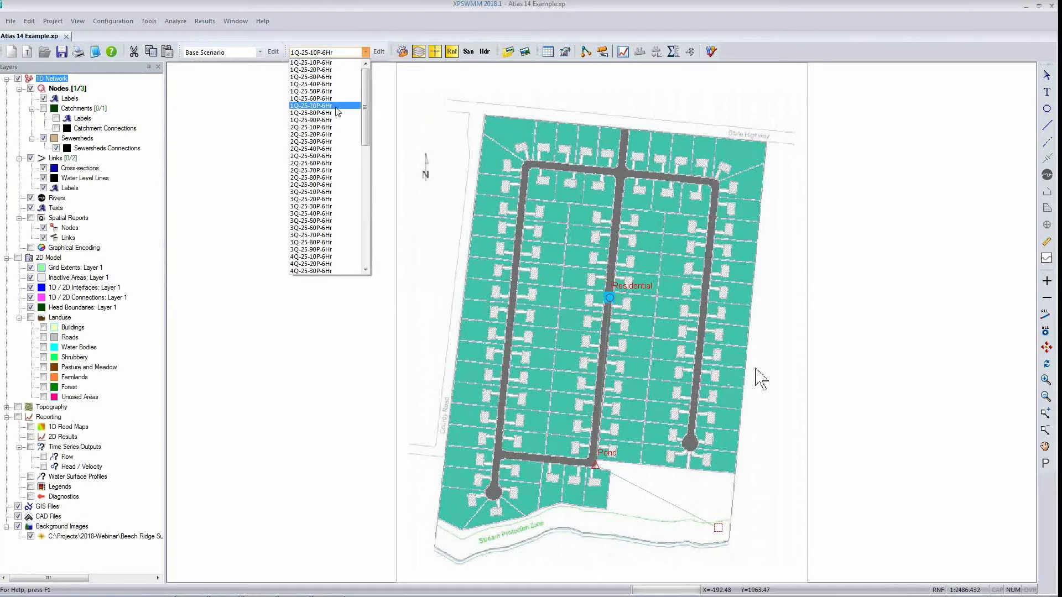
left_click(352, 30)
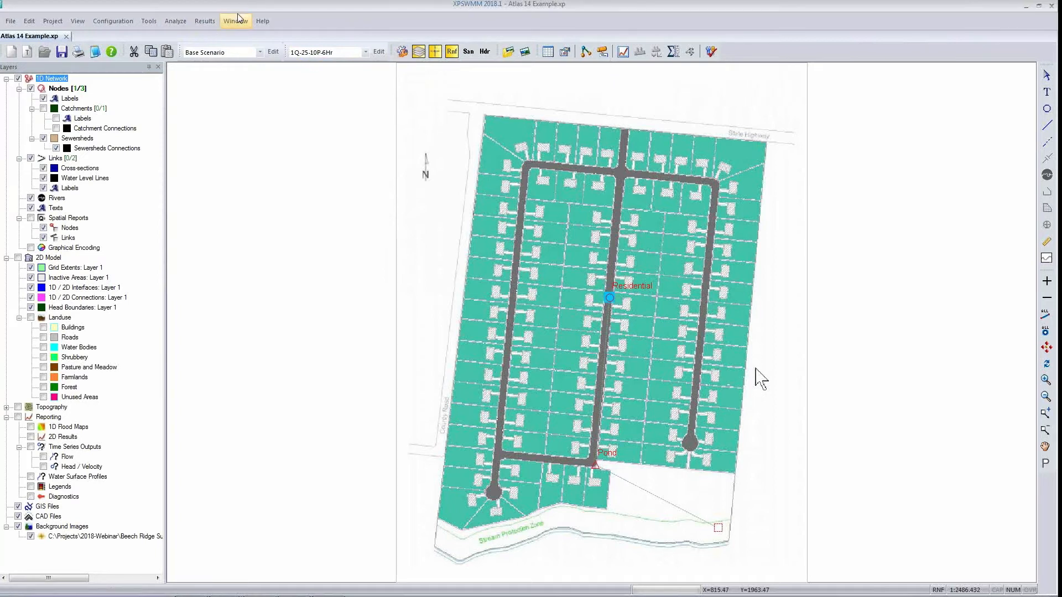
- Review the runoff results of the Residential node as a flow graph for all storms
left_click(622, 53)
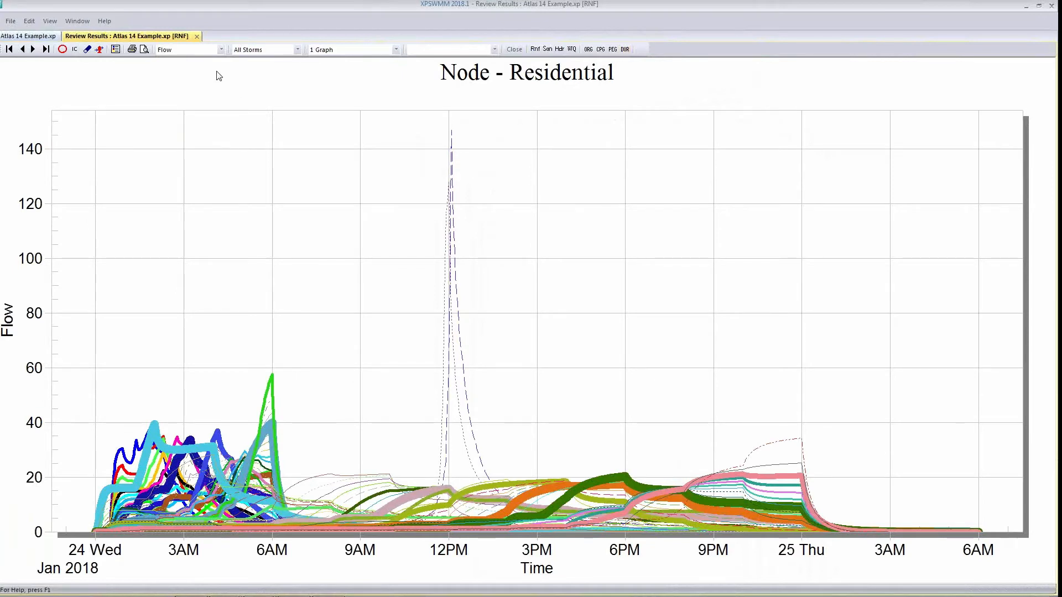
left_click(220, 50)
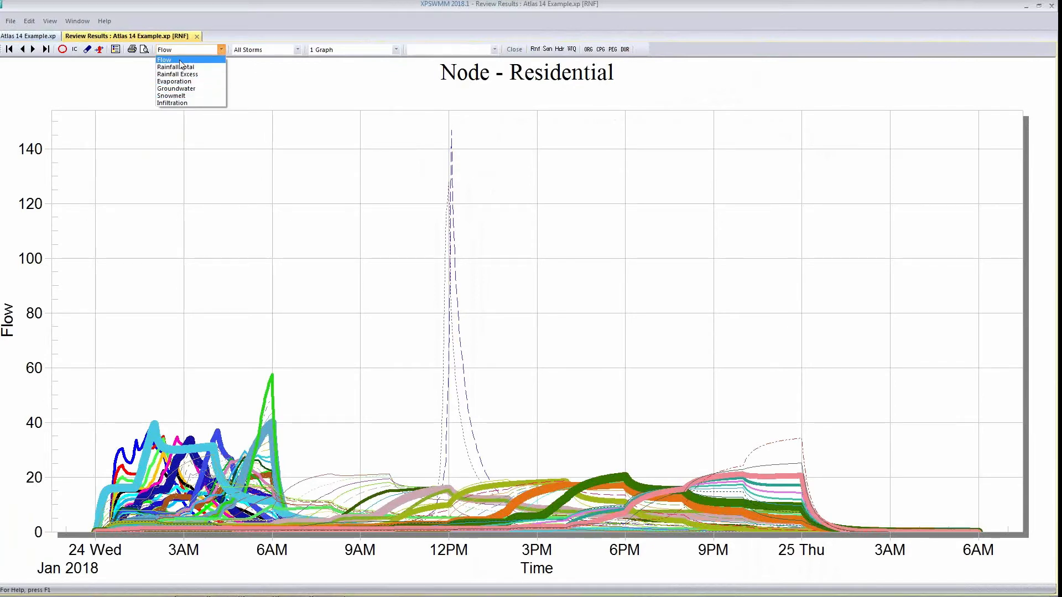
left_click(180, 62)
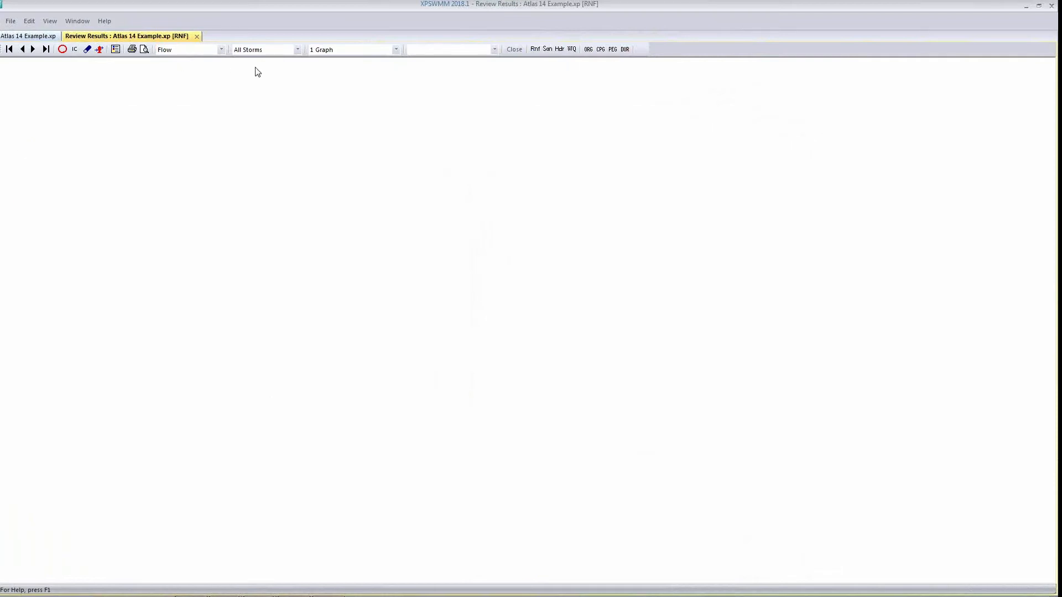
- Graph the Residential node's flow for storm 3Q-25-30P-24Hr, and replace it with the Atlas 14 Quartile 2 - 6 Hr ensemble
left_click(297, 49)
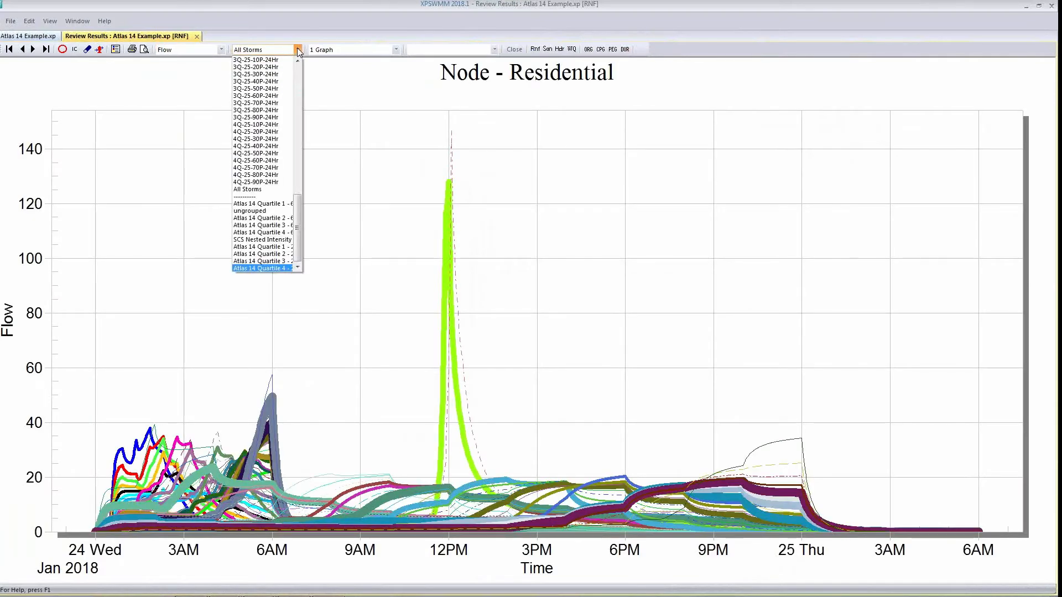
left_click(259, 74)
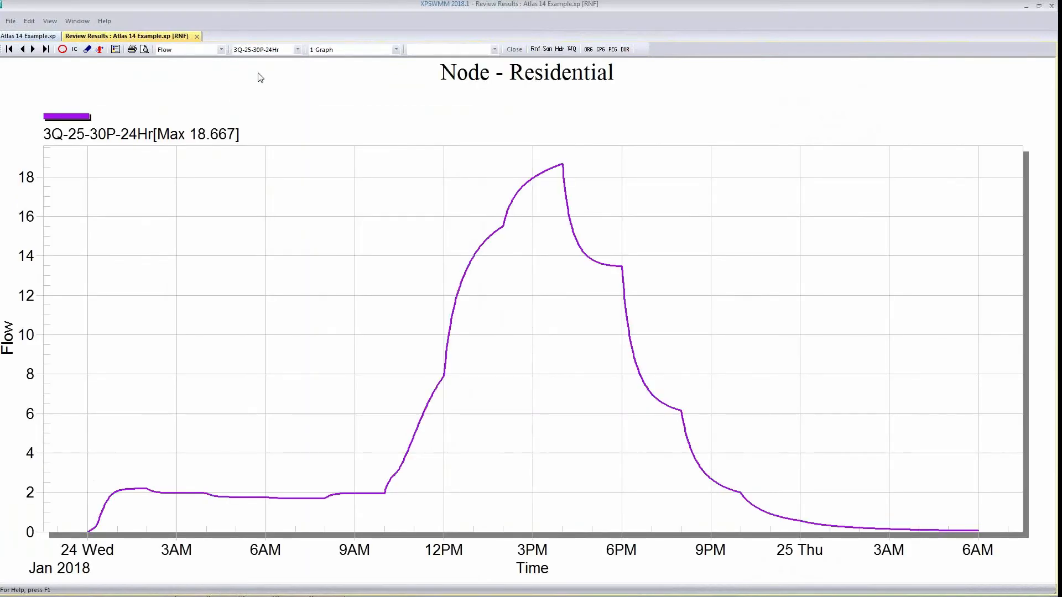
left_click(298, 50)
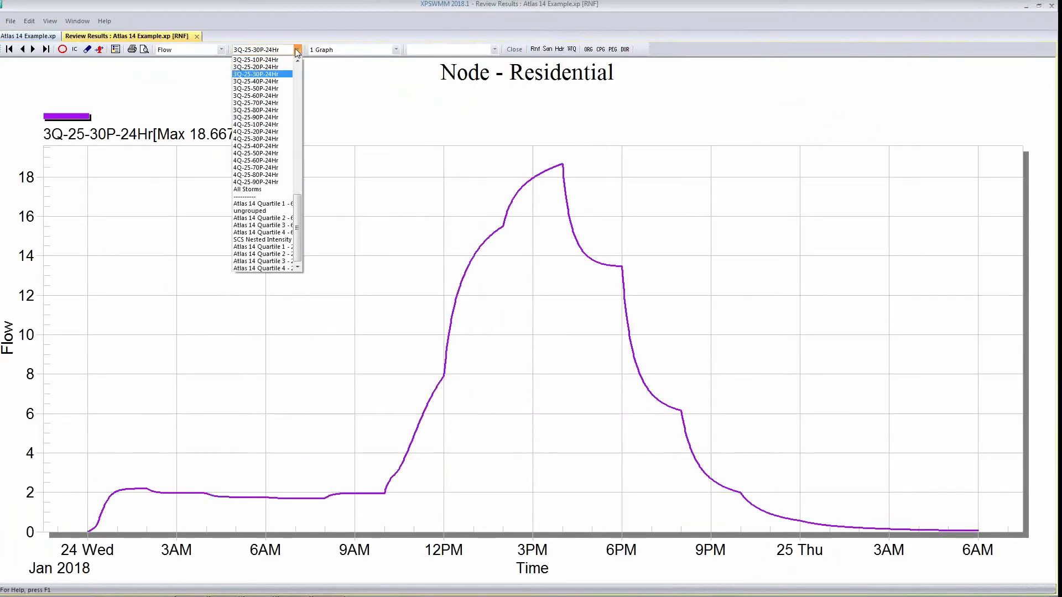
left_click(256, 220)
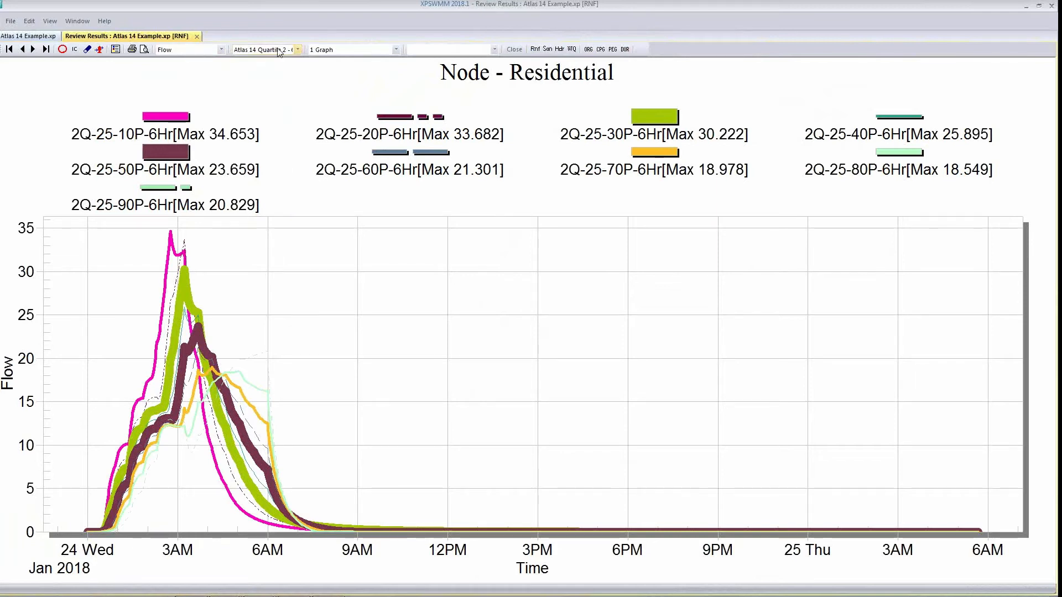
- Graph the Residential node's flow for the Atlas 14 Quartile 4 - 6 Hr ensemble and close the results review
left_click(297, 49)
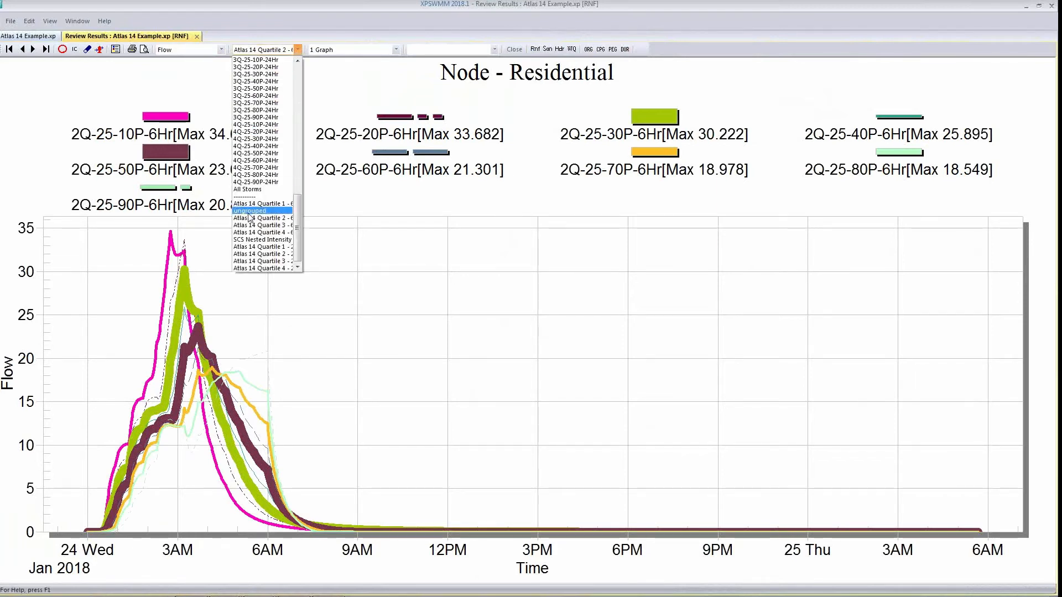
left_click(250, 233)
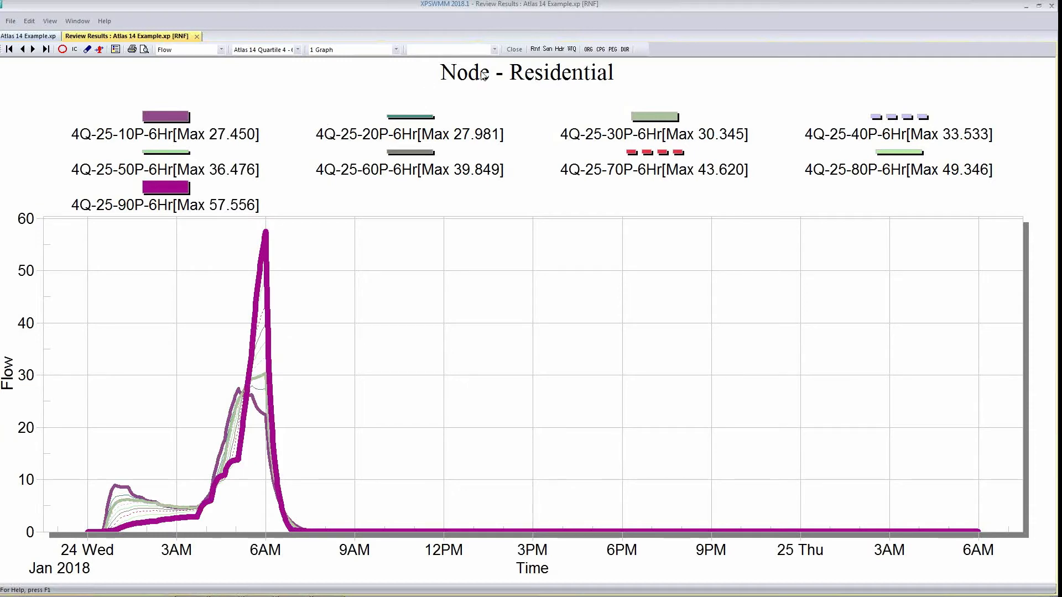
left_click(514, 49)
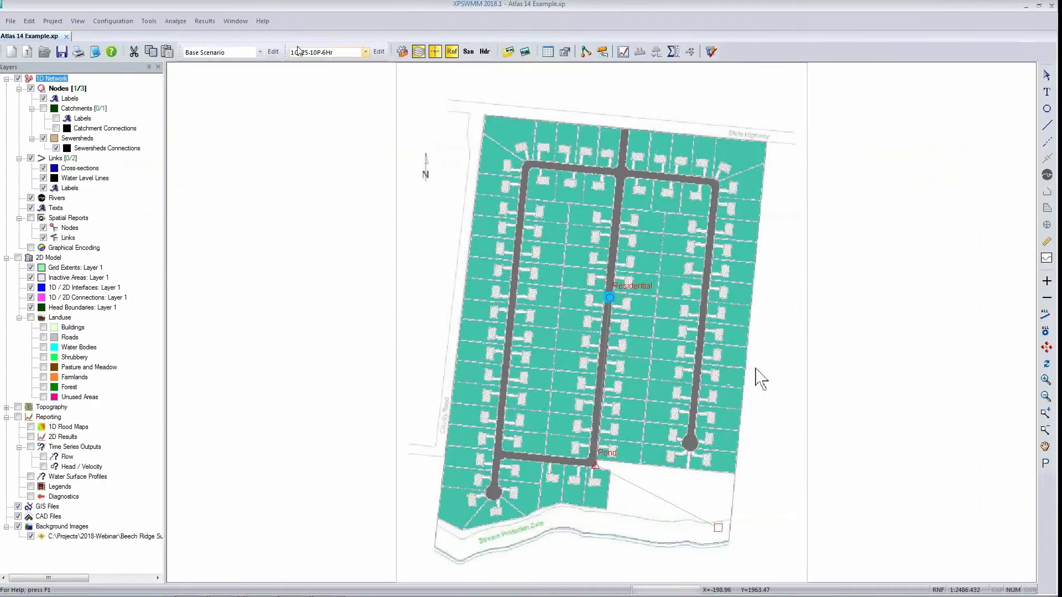
- Examine the Max Flow statistics of the storm ensembles for the Residential node in the Ensemble Statistics Utility
left_click(204, 22)
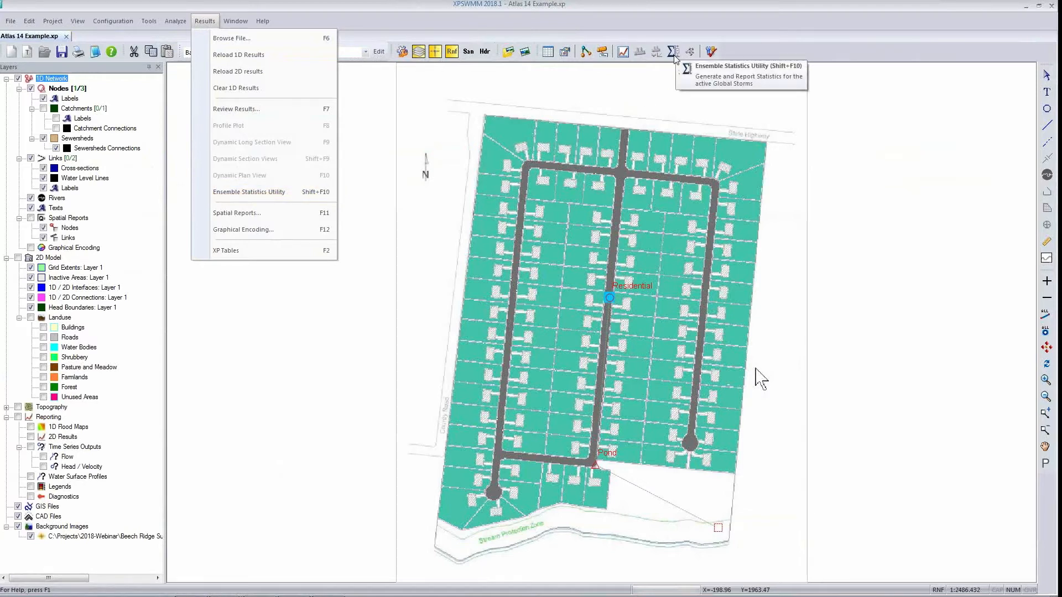
left_click(284, 192)
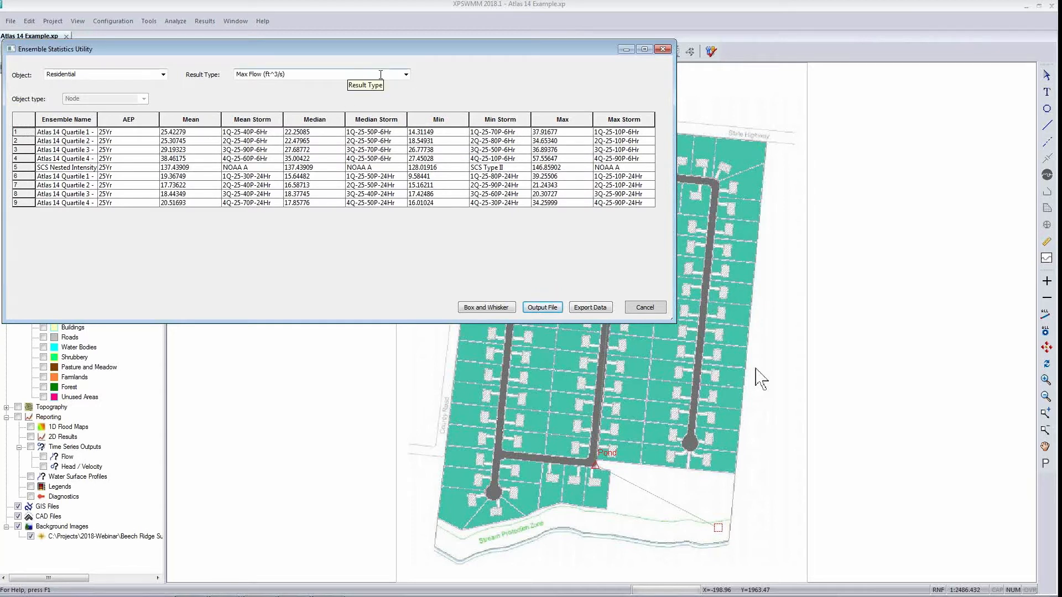
left_click(407, 74)
left_click(407, 78)
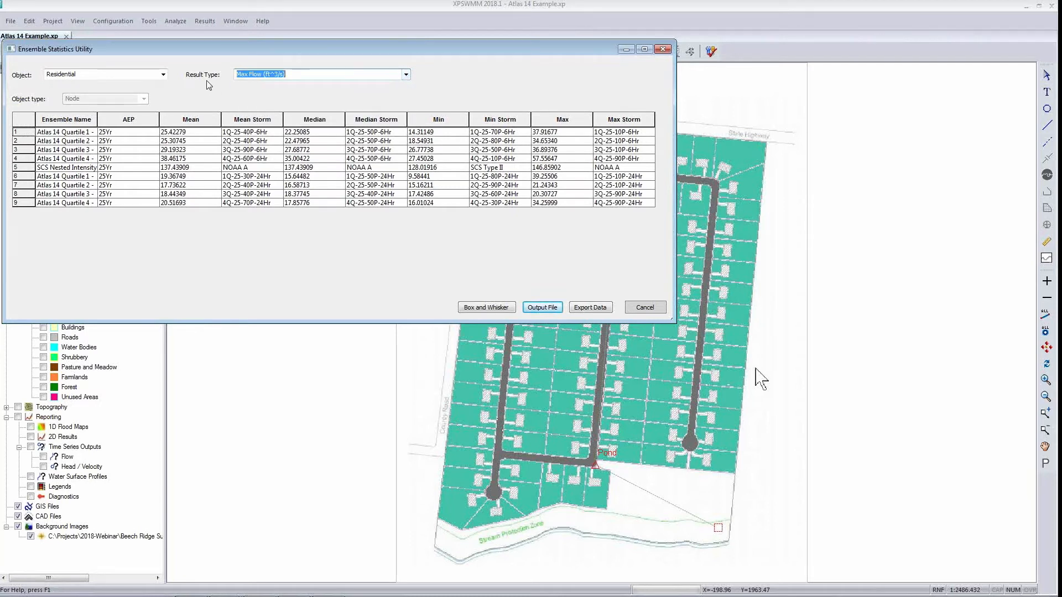
- Create a box and whisker plot of the 25Yr ensembles' maximum flow and show its outliers
left_click(479, 307)
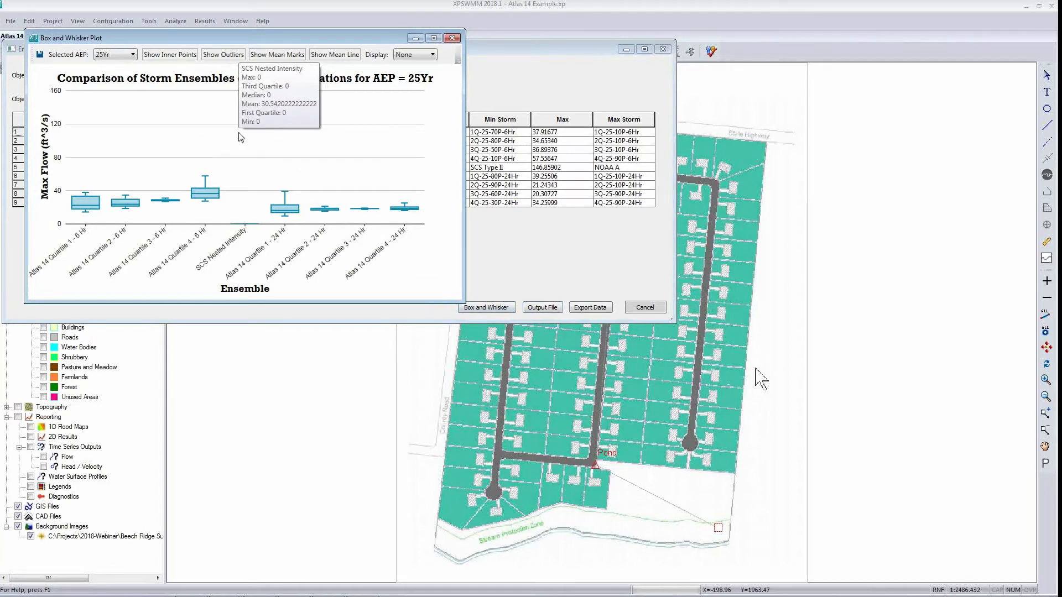
left_click(216, 56)
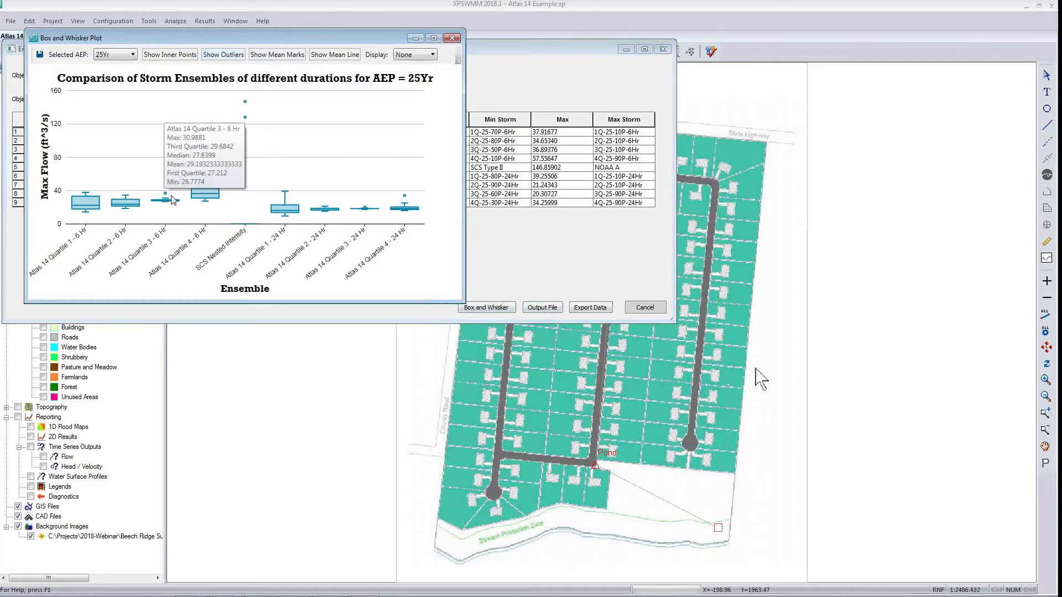
mouse_move(406, 197)
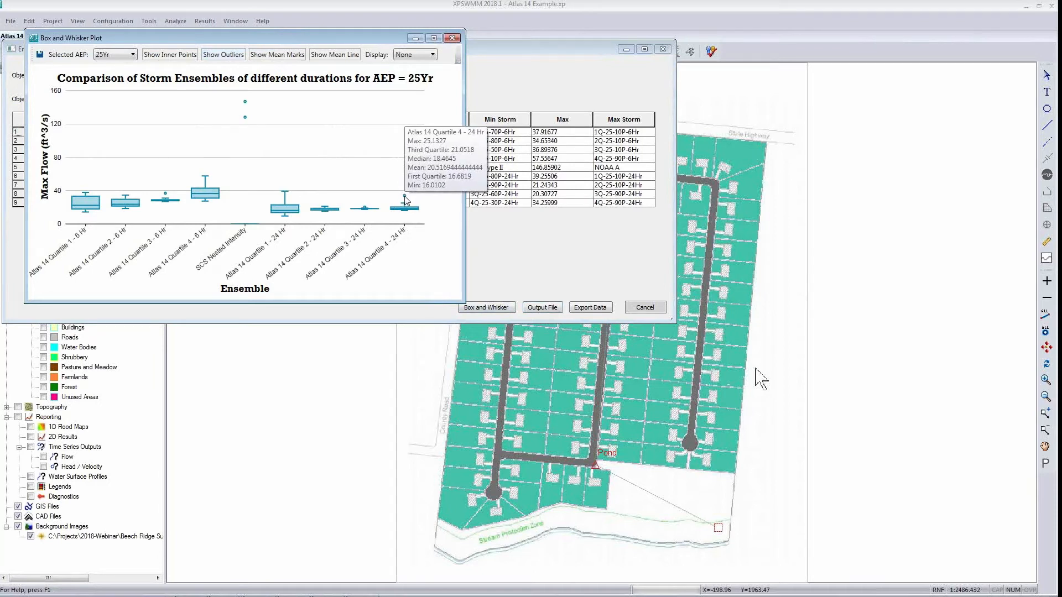
- Inspect the 25Yr box plot statistics for the Atlas 14 24 Hr and 6 Hr ensembles, and close the plot
mouse_move(276, 207)
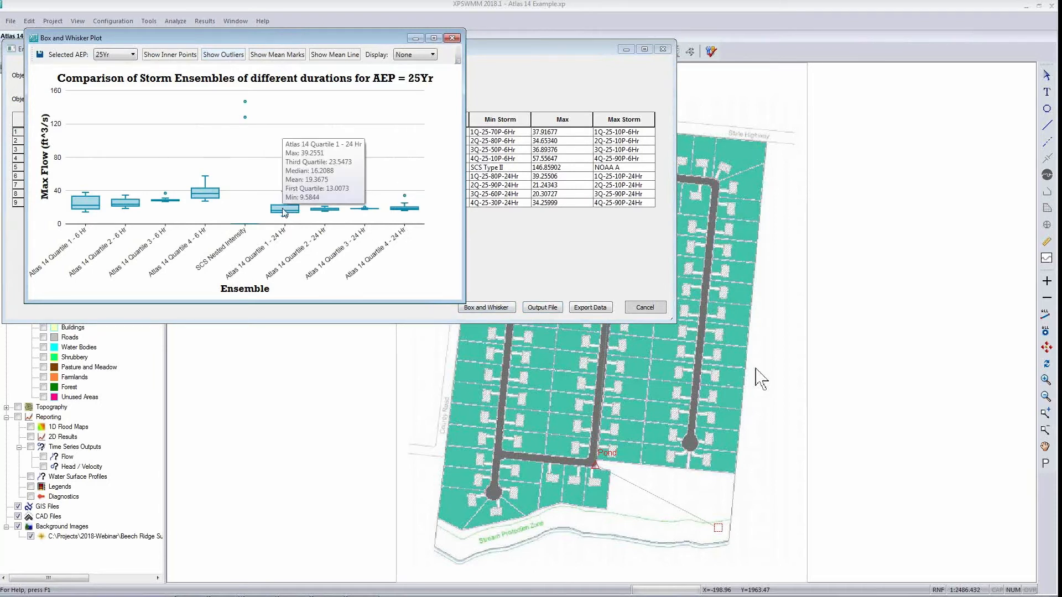
mouse_move(207, 199)
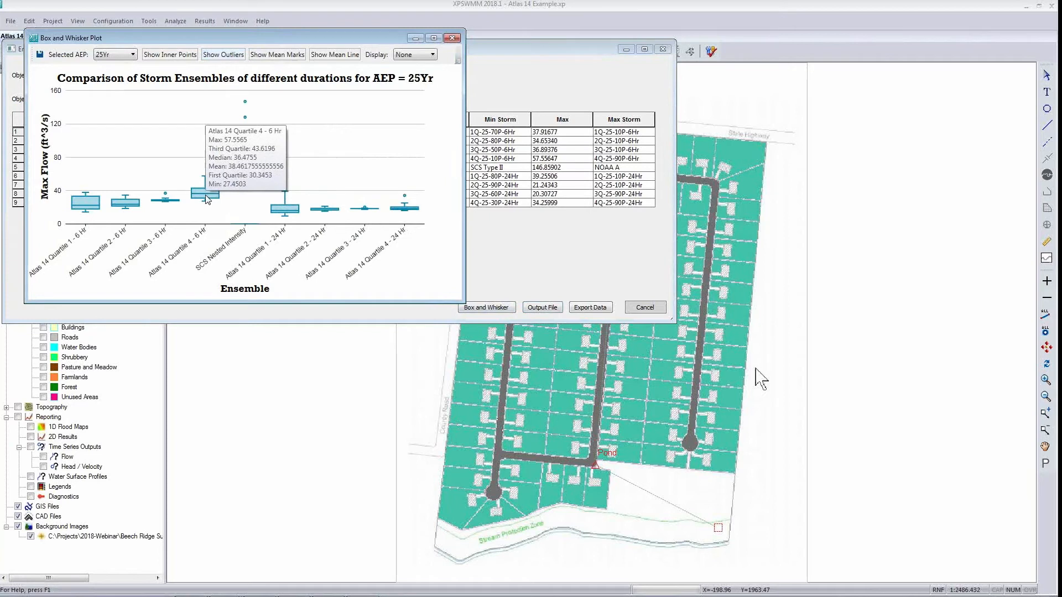
mouse_move(84, 207)
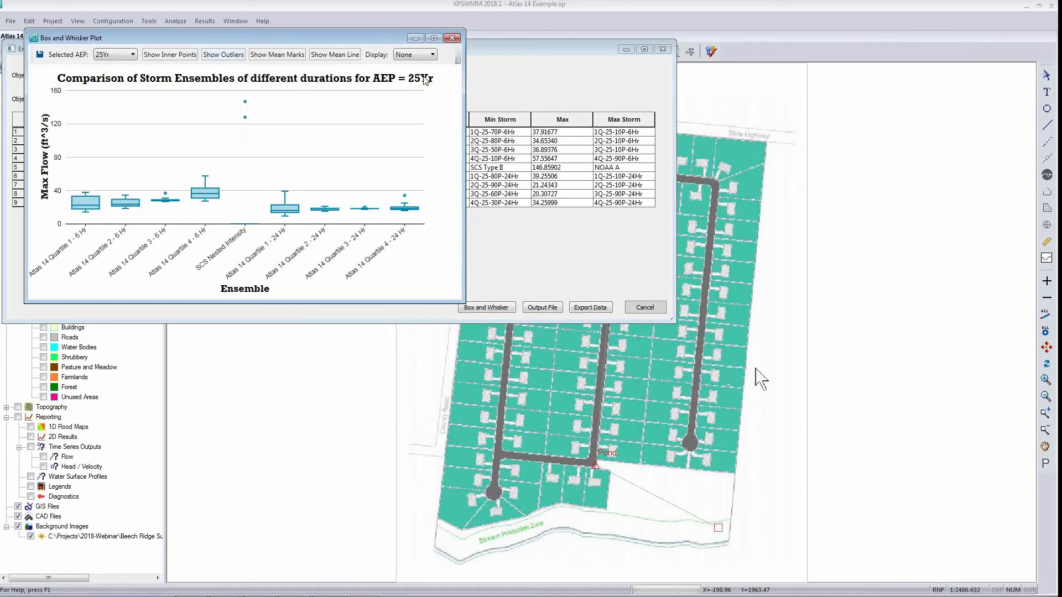
left_click(452, 37)
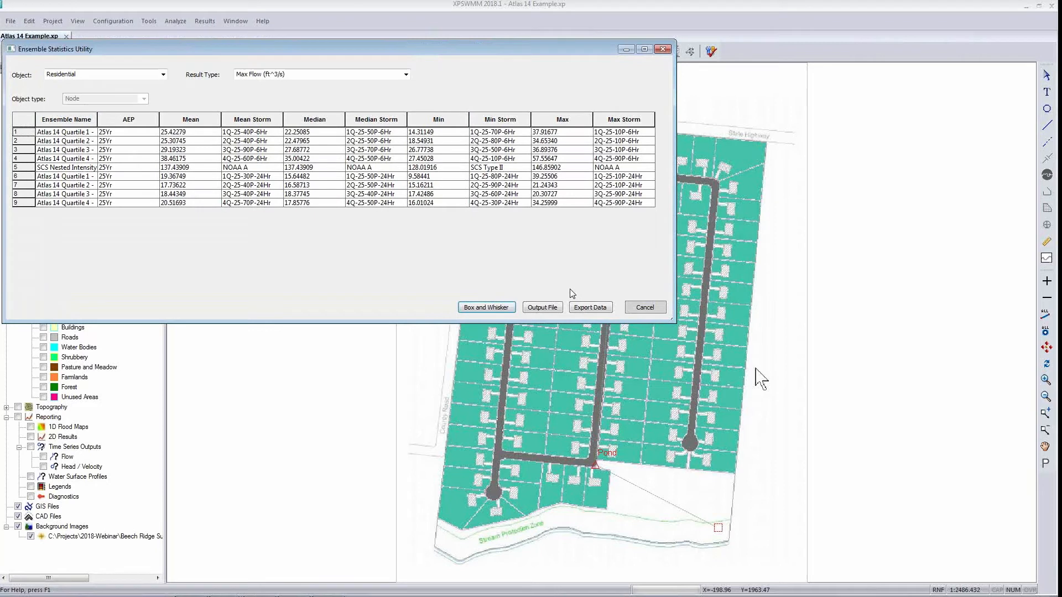
- Generate the output file of the Residential node's Max Flow ensemble statistics, review its full results table, and close it
left_click(542, 308)
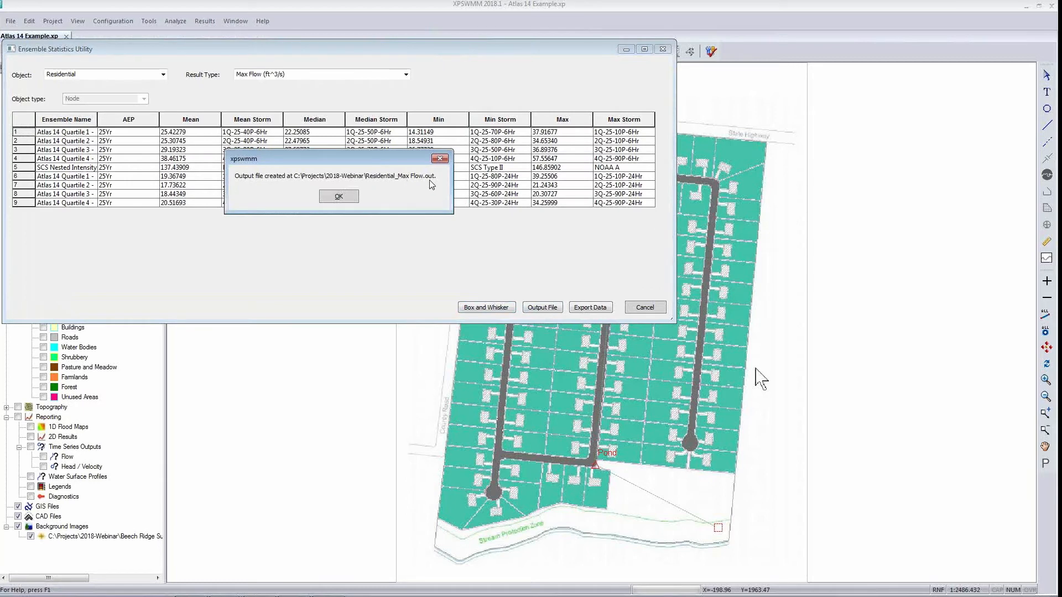
left_click(340, 198)
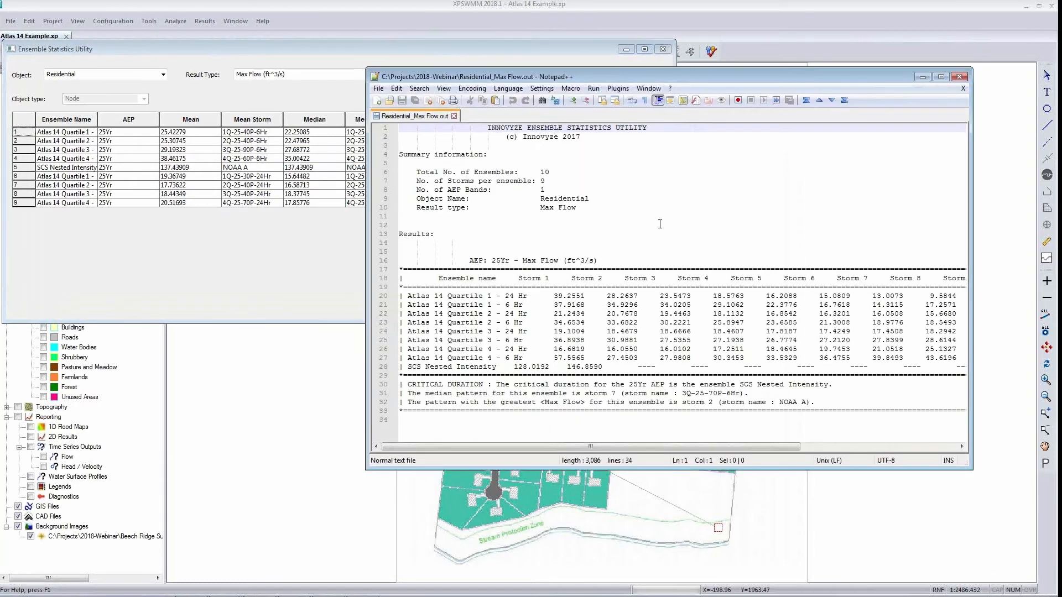
left_click_drag(725, 75, 457, 28)
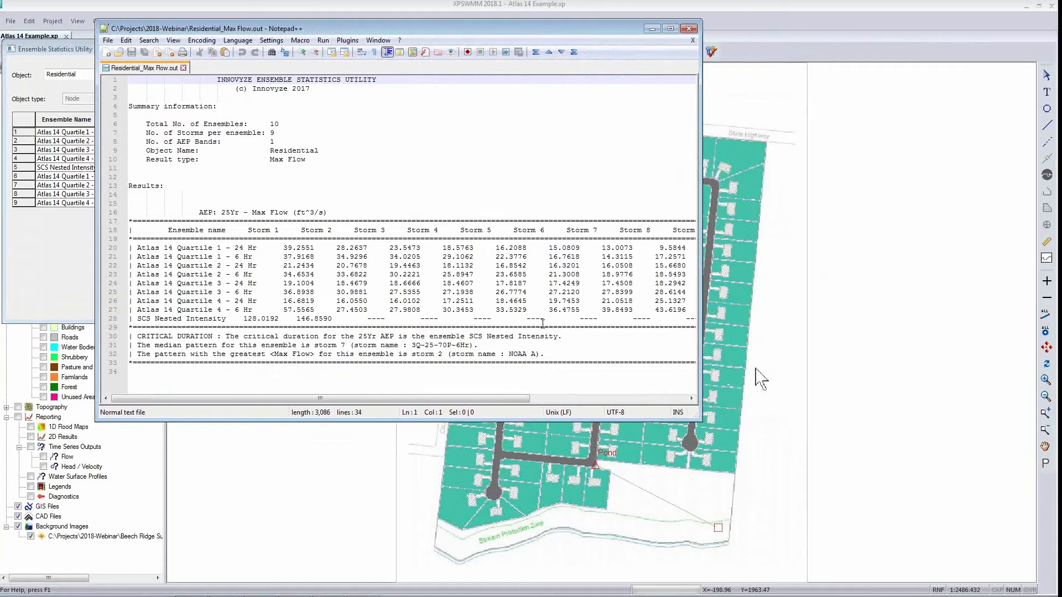
left_click_drag(702, 421, 881, 435)
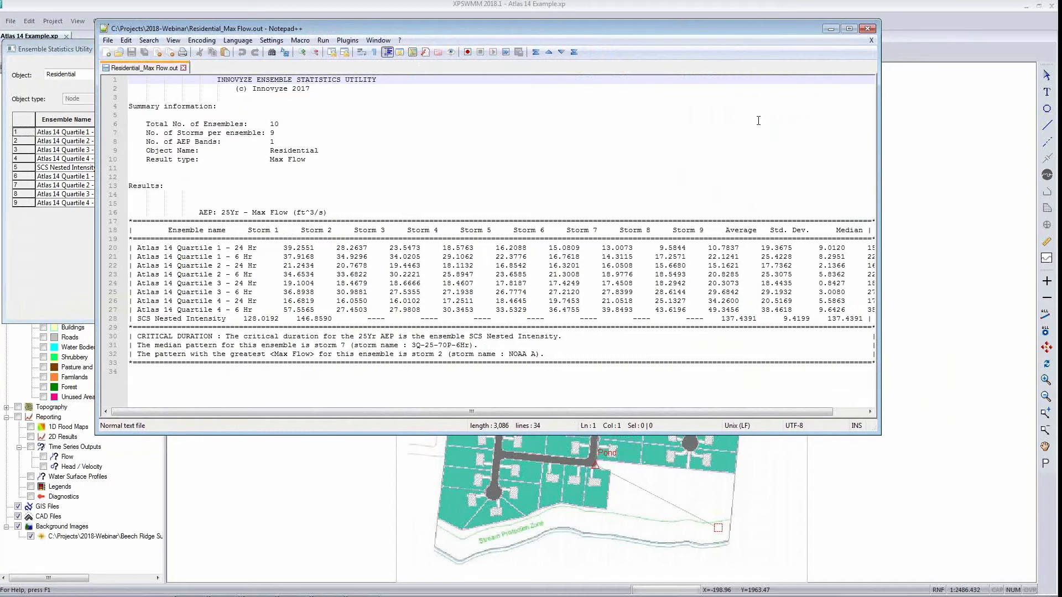
left_click(867, 28)
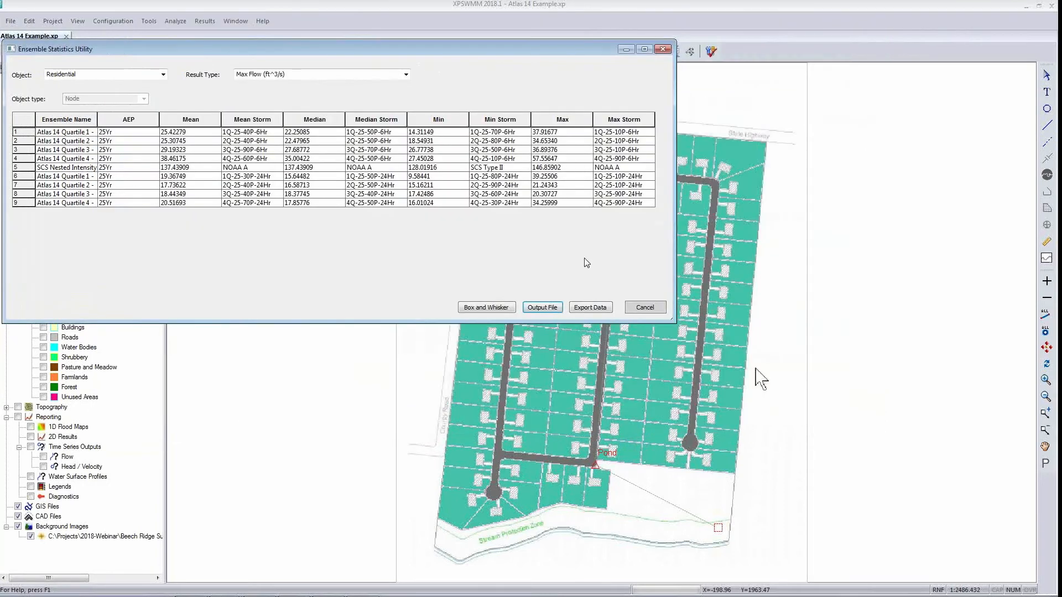
- Export the Residential node's raw Max Flow data to a CSV file and close the Ensemble Statistics Utility
left_click(584, 310)
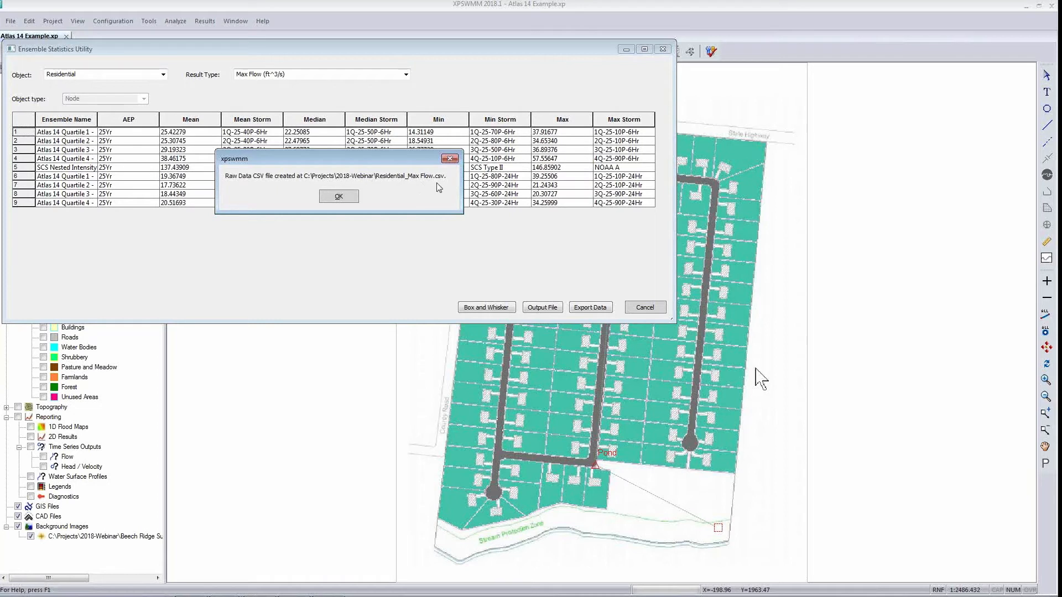
left_click(339, 197)
left_click(644, 307)
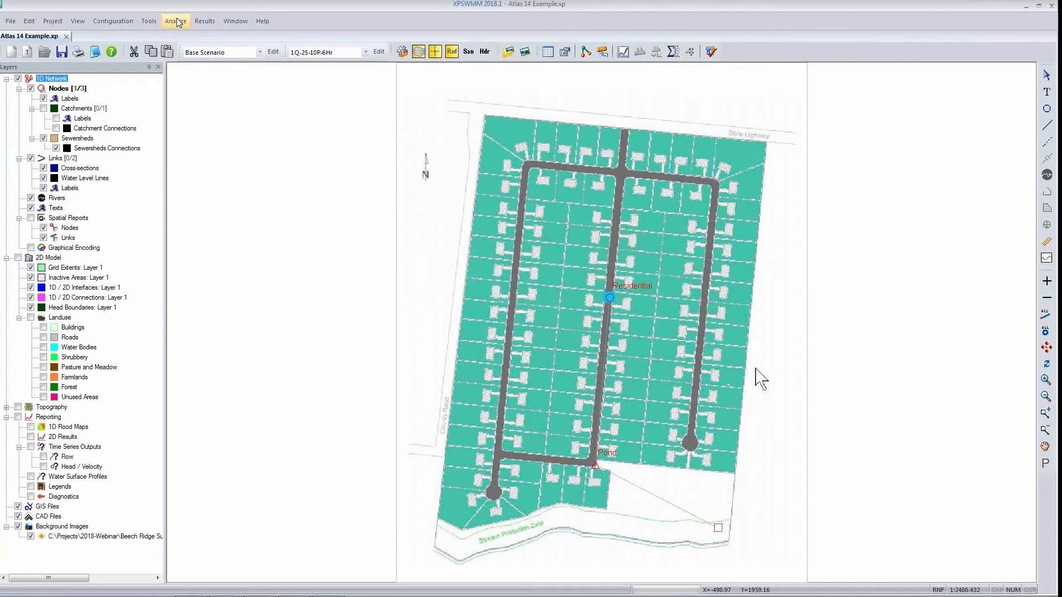
- Switch to the Firefox browser and get ready to enter a web search
mouse_move(197, 591)
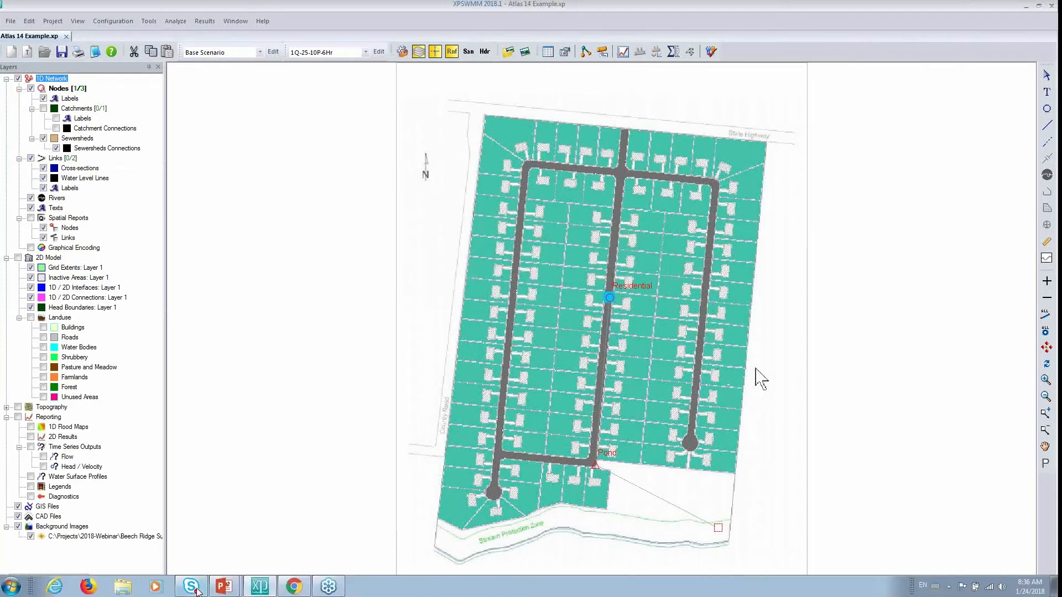
left_click(88, 587)
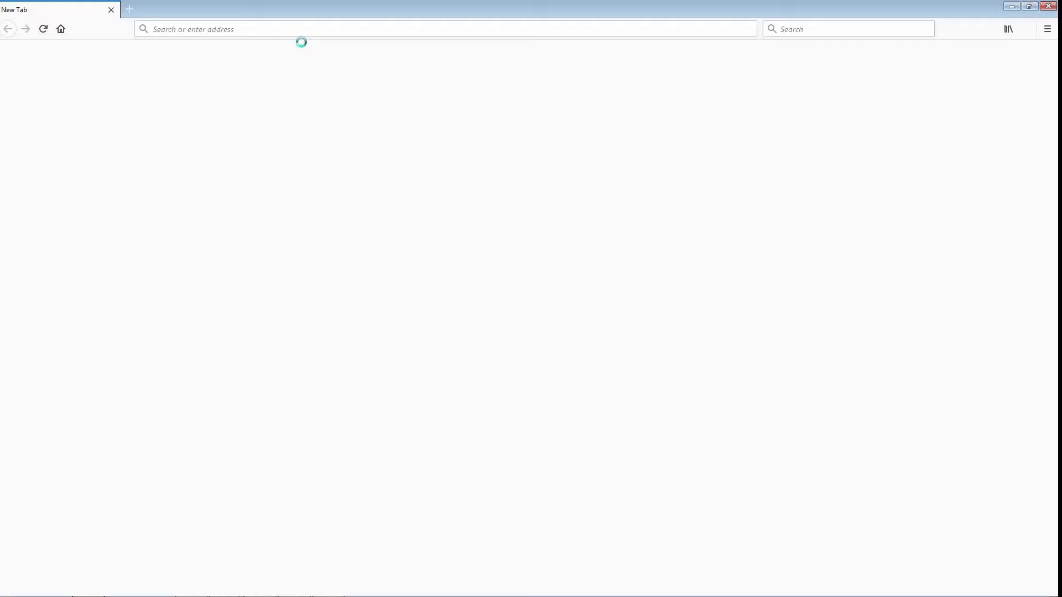
left_click(286, 30)
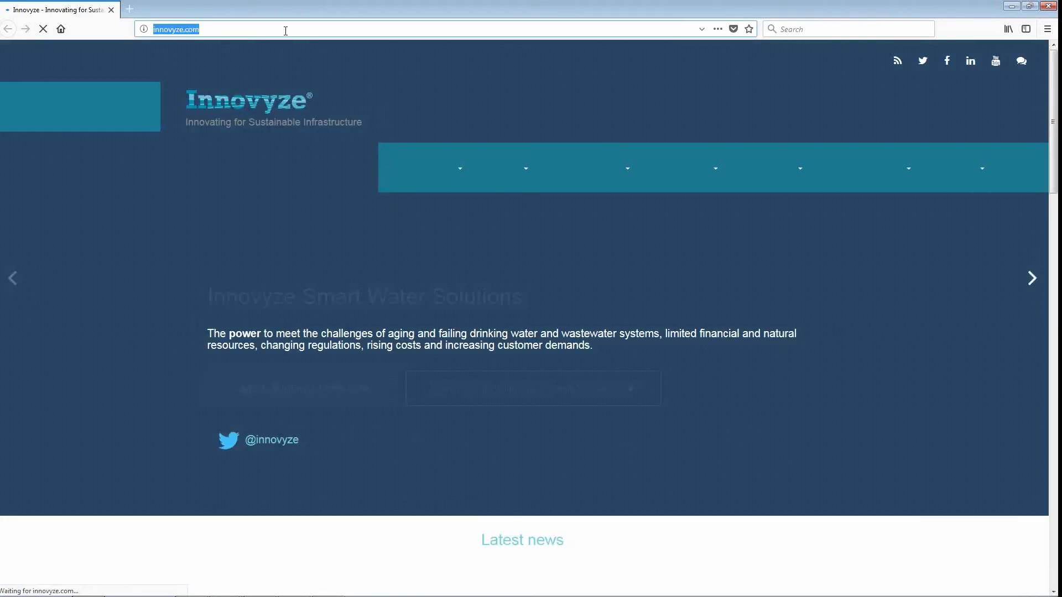
type("r")
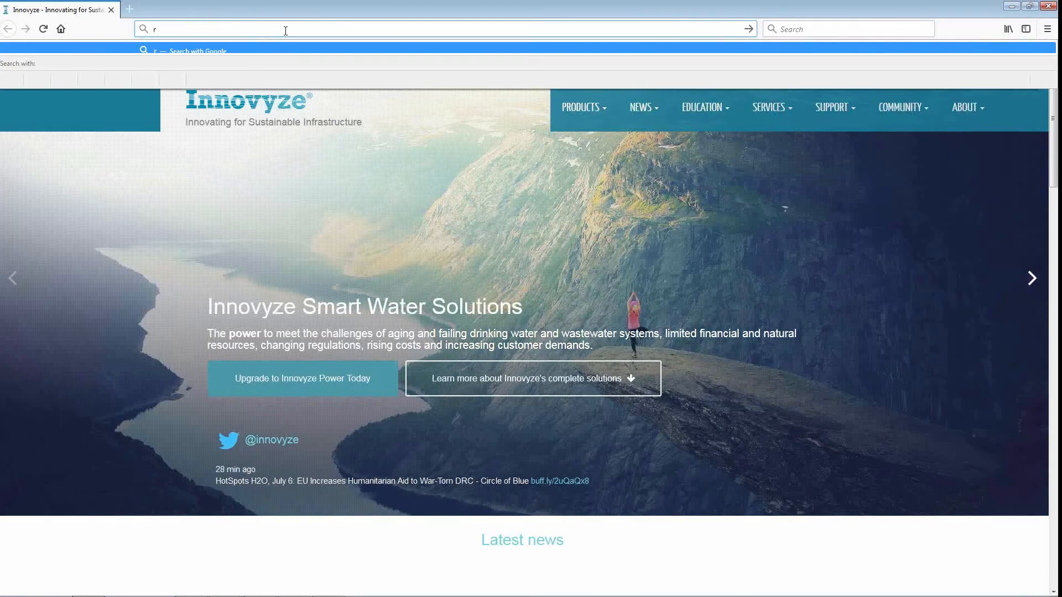
type("esource")
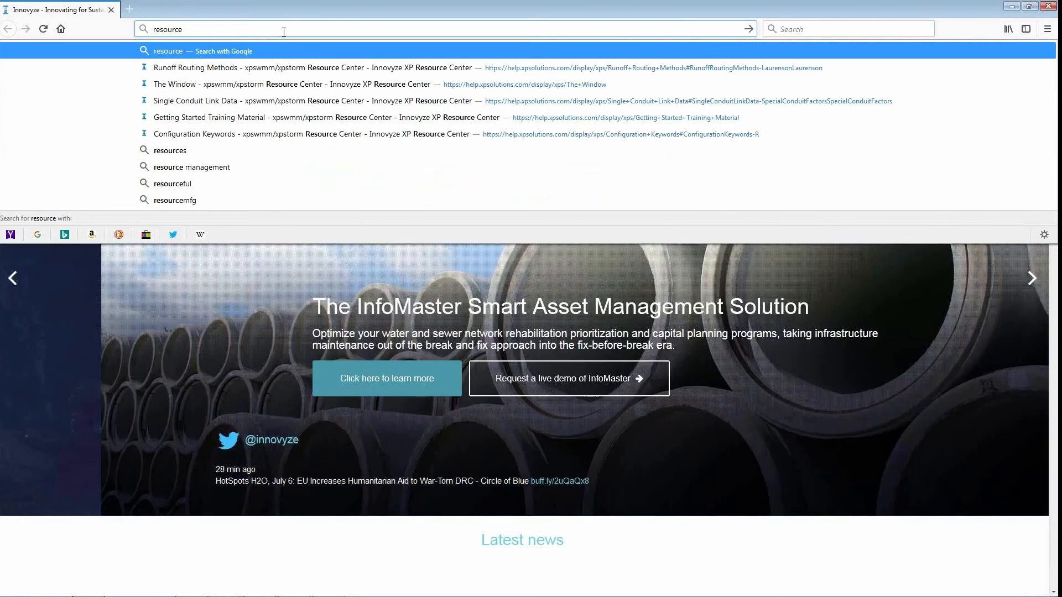
key("BackSpace")
key("ctrl+a")
key("BackSpace")
- Search the web for "xpswmm resource center"
type("x")
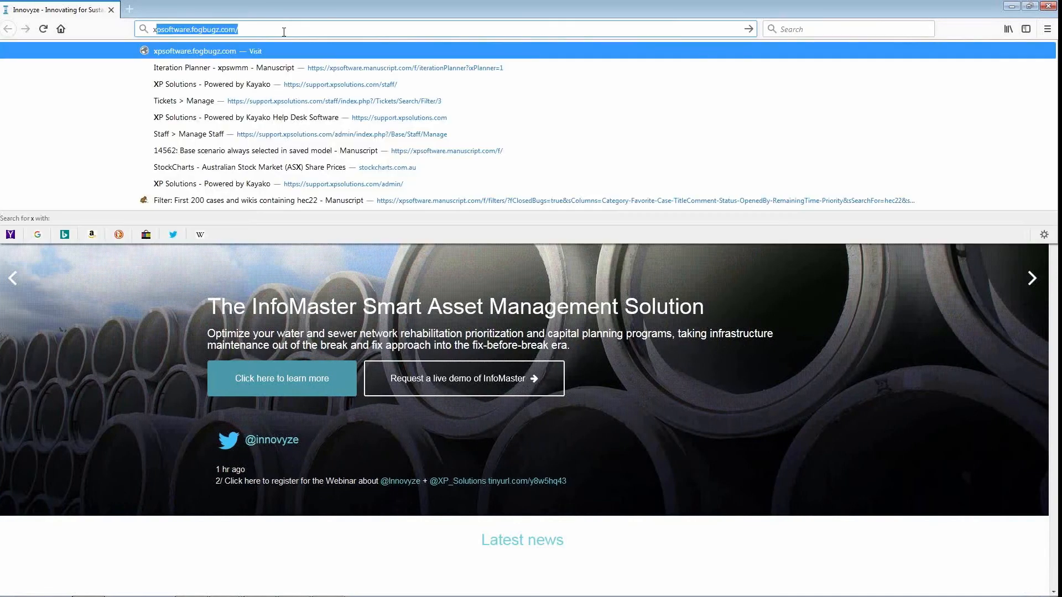
type("pswmm re")
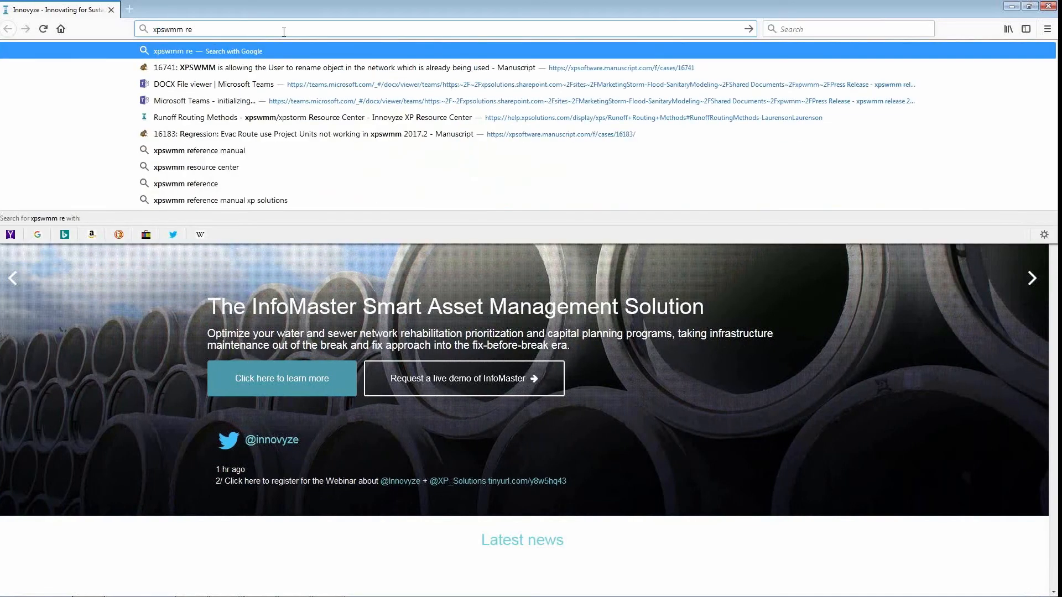
type("s")
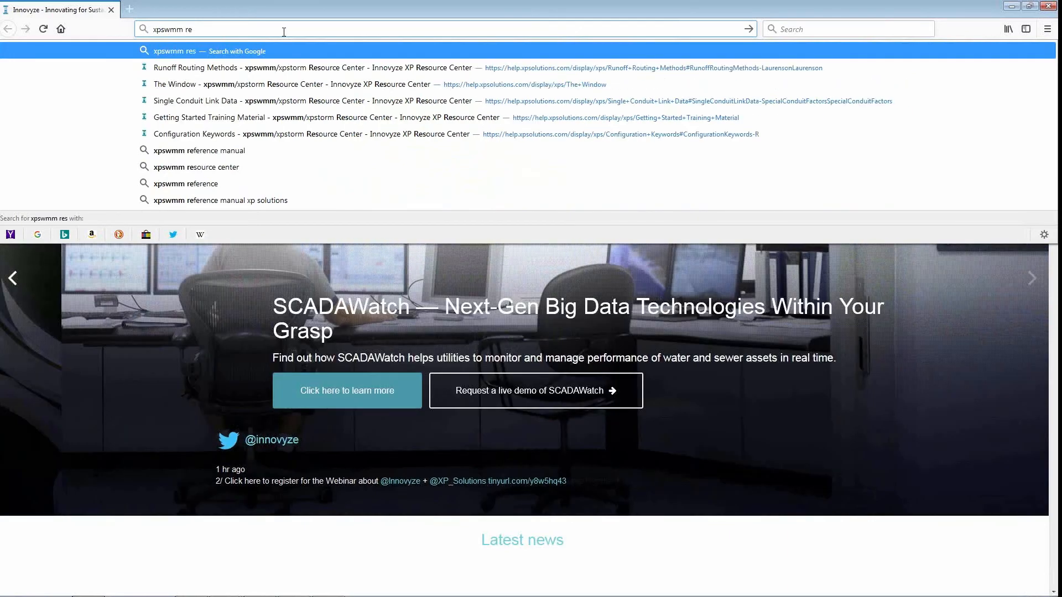
type("ource center")
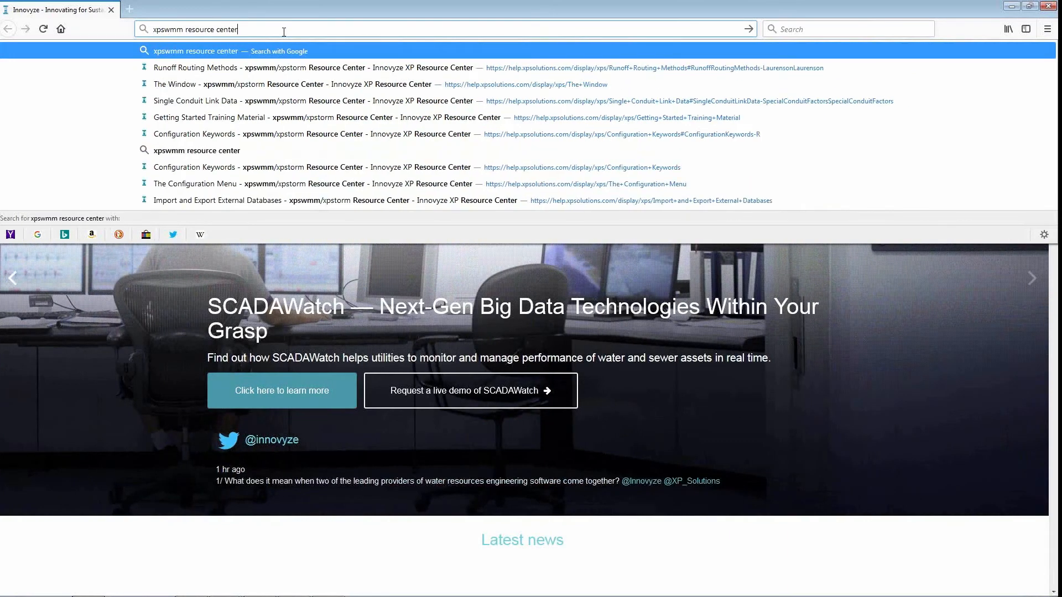
key("Return")
- Open the Resource Downloads page of the xpswmm/xpstorm Resource Center and look through the Model Templates list for Atlas 14 files
left_click(164, 145)
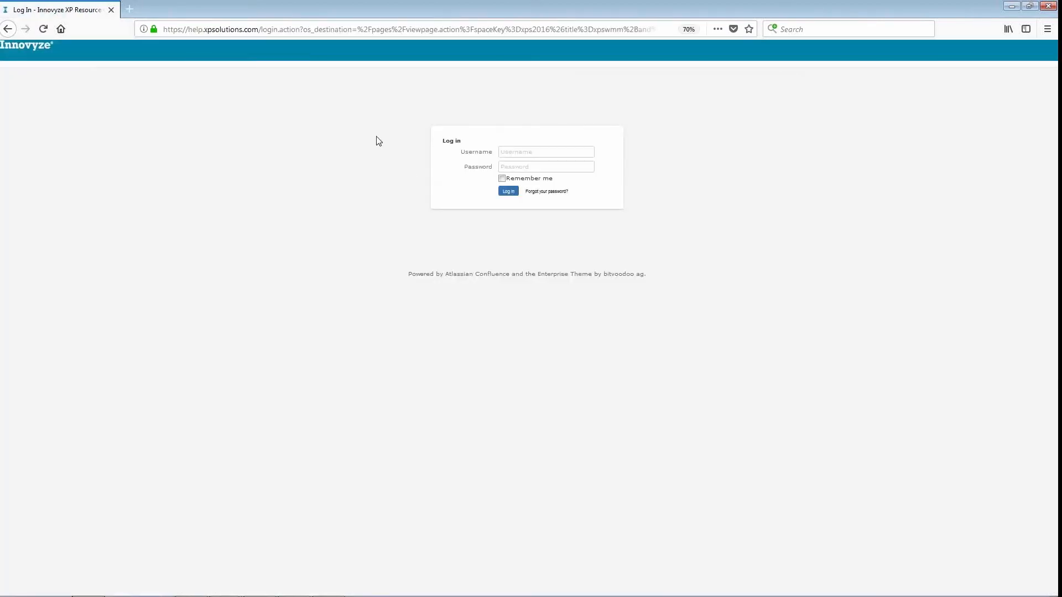
left_click(7, 29)
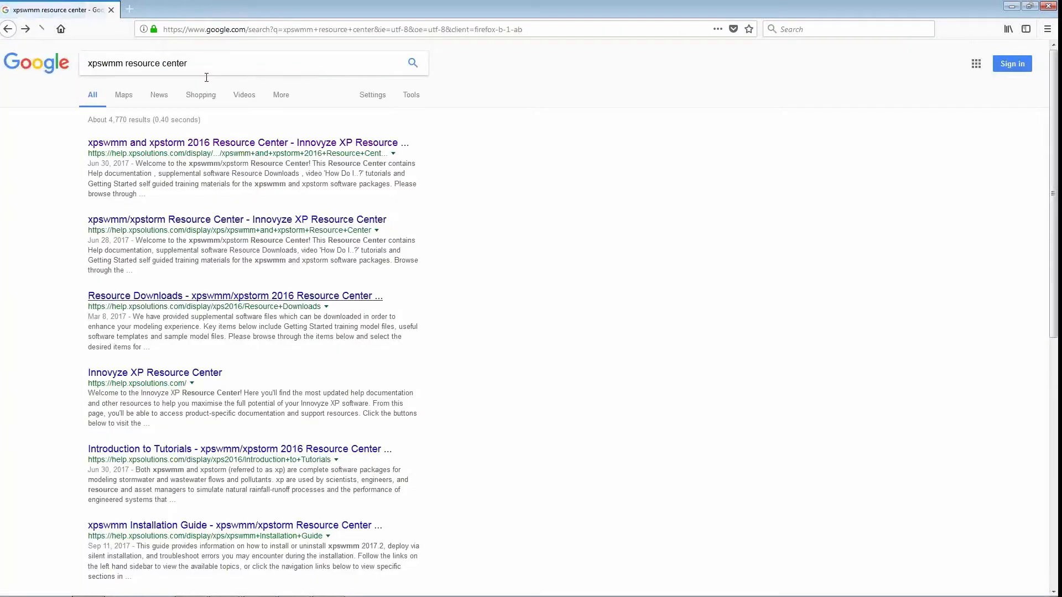
left_click(211, 220)
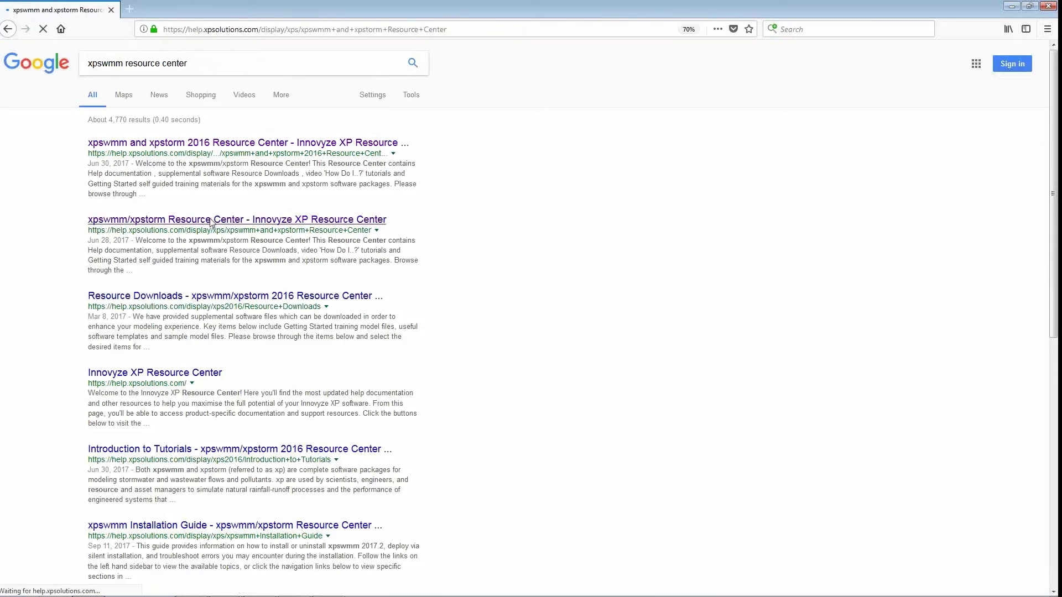
left_click(678, 220)
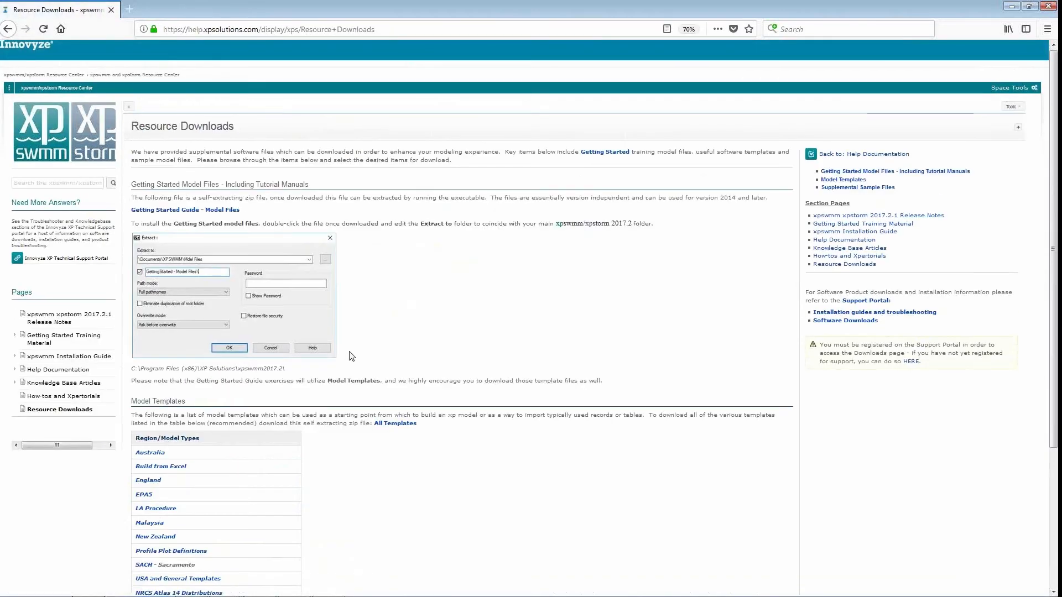
scroll(350, 356, "down", 5)
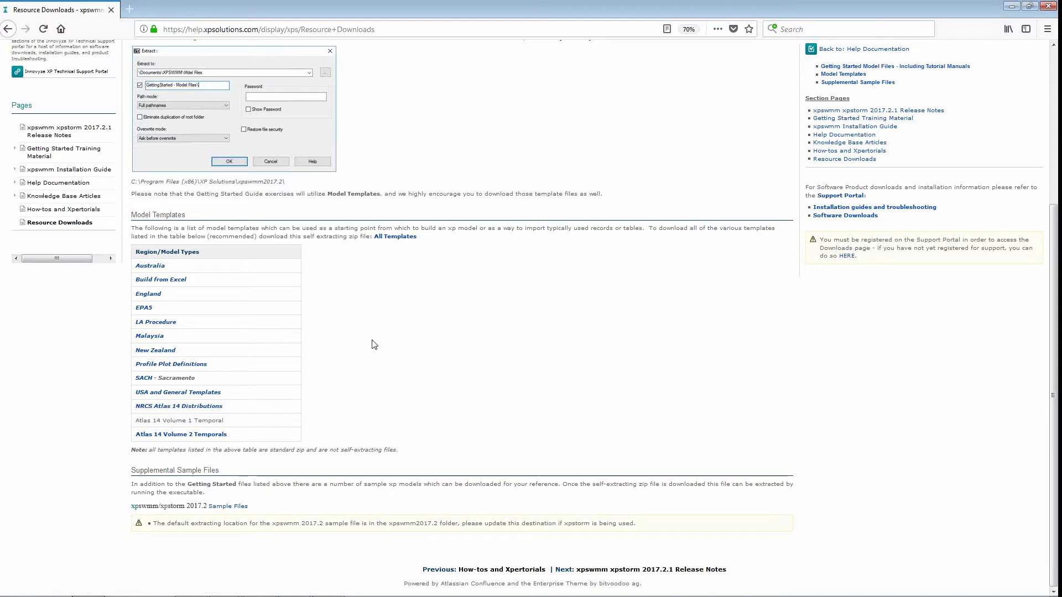
- Switch to the presentation and advance to the "Calculate Nodes: Split Catchments" slide
key("alt+Tab")
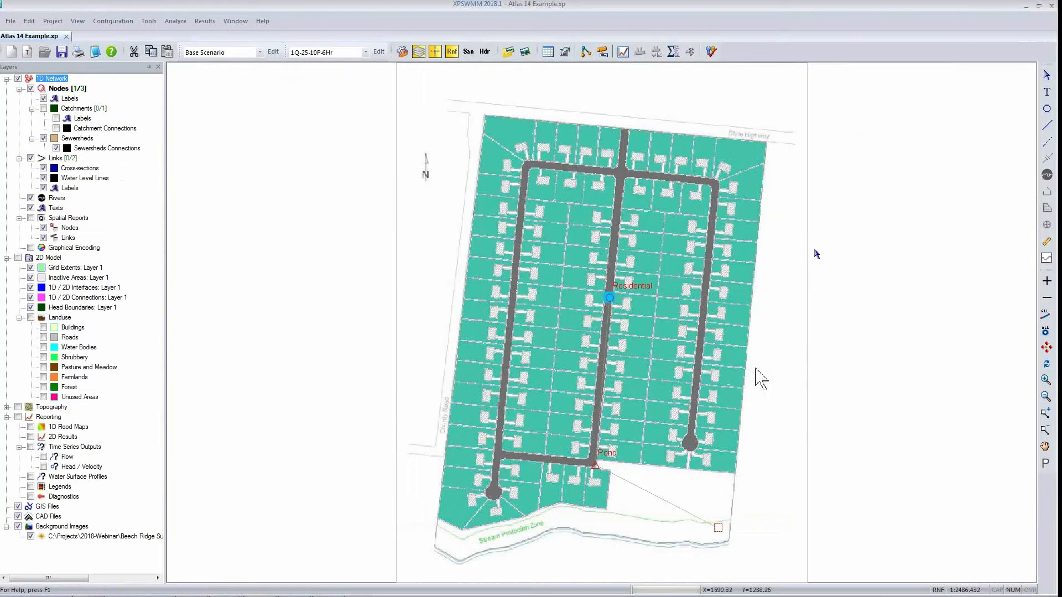
key("alt+Tab")
key("alt+Tab")
key("alt+Tab")
key("alt+Tab")
key("alt+Tab")
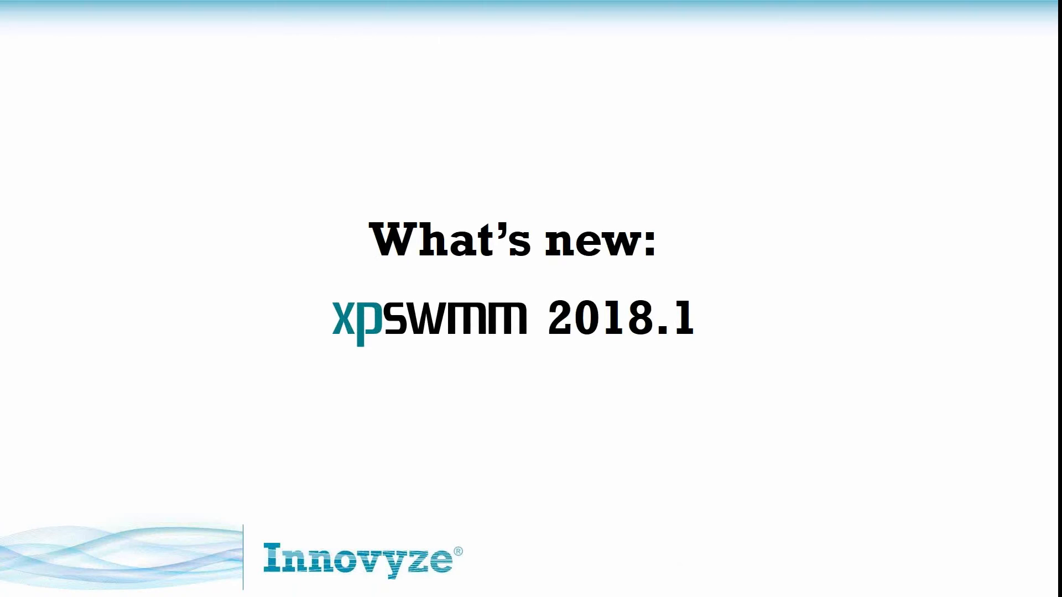
key("Right")
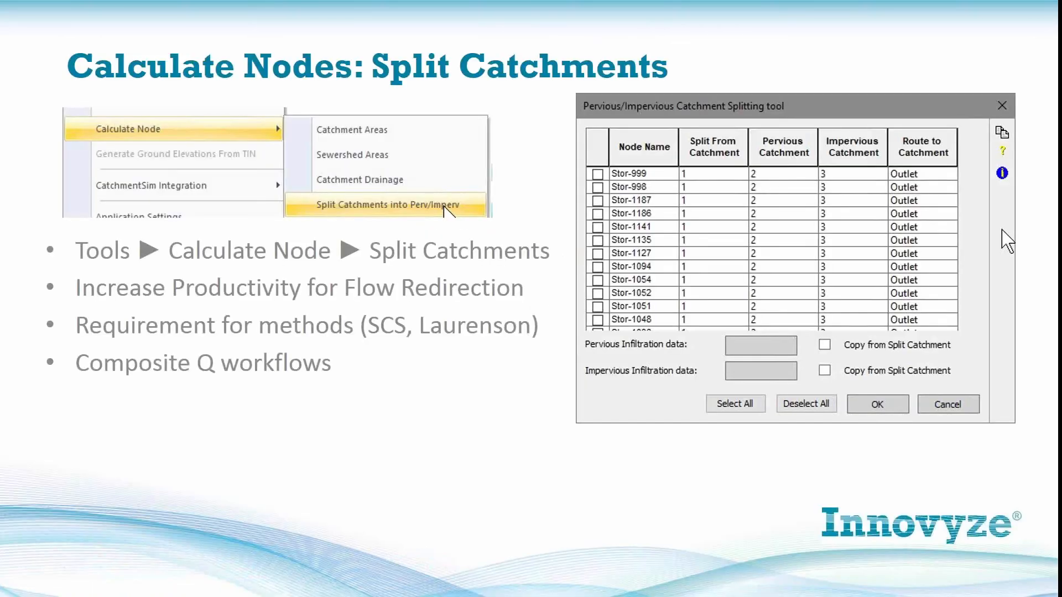
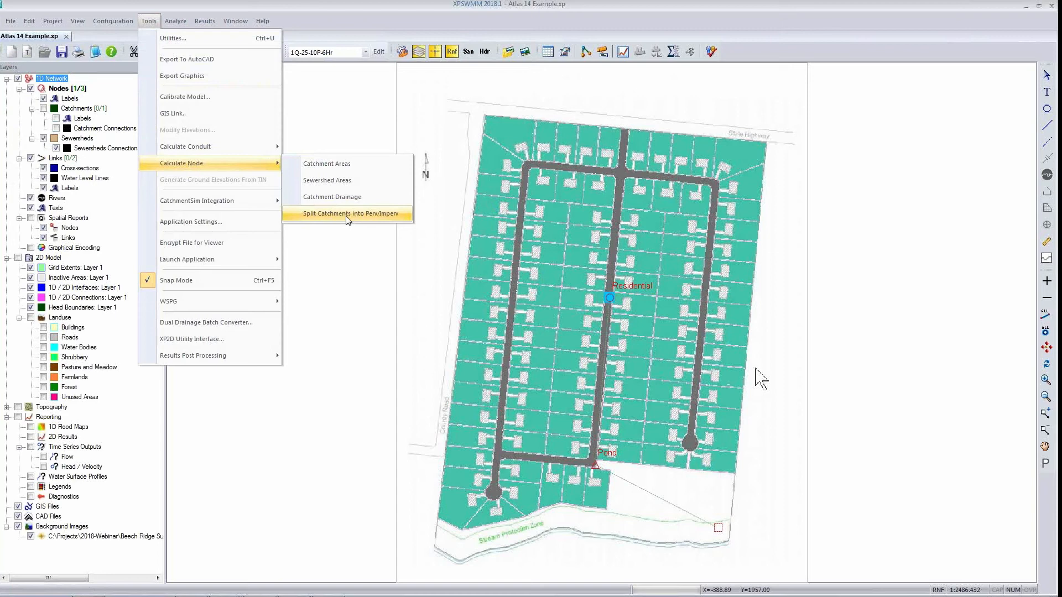
- Start splitting catchments into pervious and impervious parts, include the Residential node, and assign its pervious catchment to 2
left_click(348, 213)
left_click_drag(189, 47, 340, 73)
left_click(160, 115)
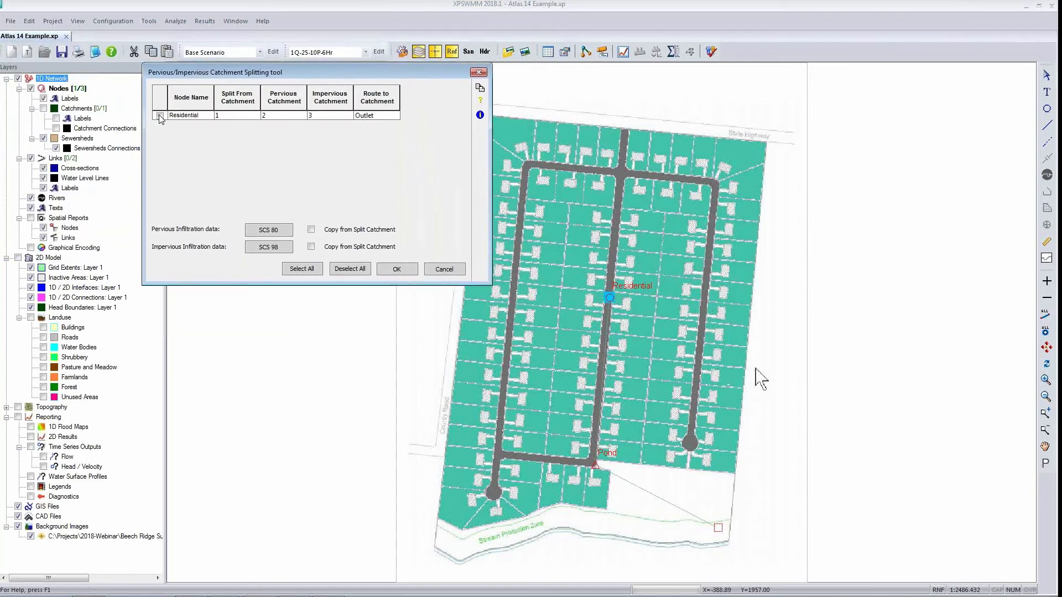
left_click(283, 119)
left_click(302, 116)
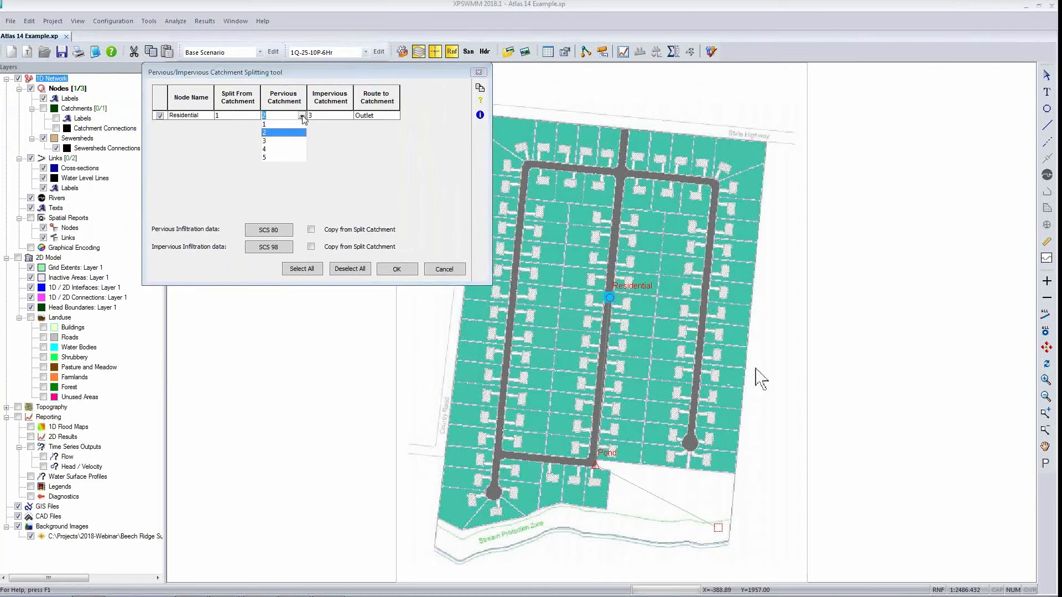
left_click(280, 133)
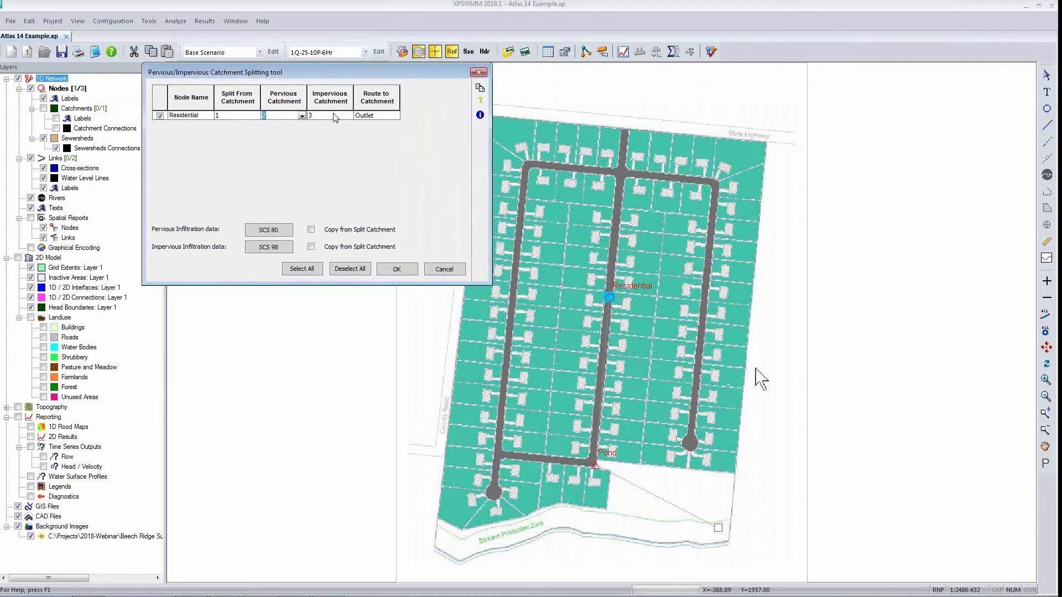
- Select SCS 80 as the pervious infiltration data and apply the catchment split to the Residential node
left_click(269, 230)
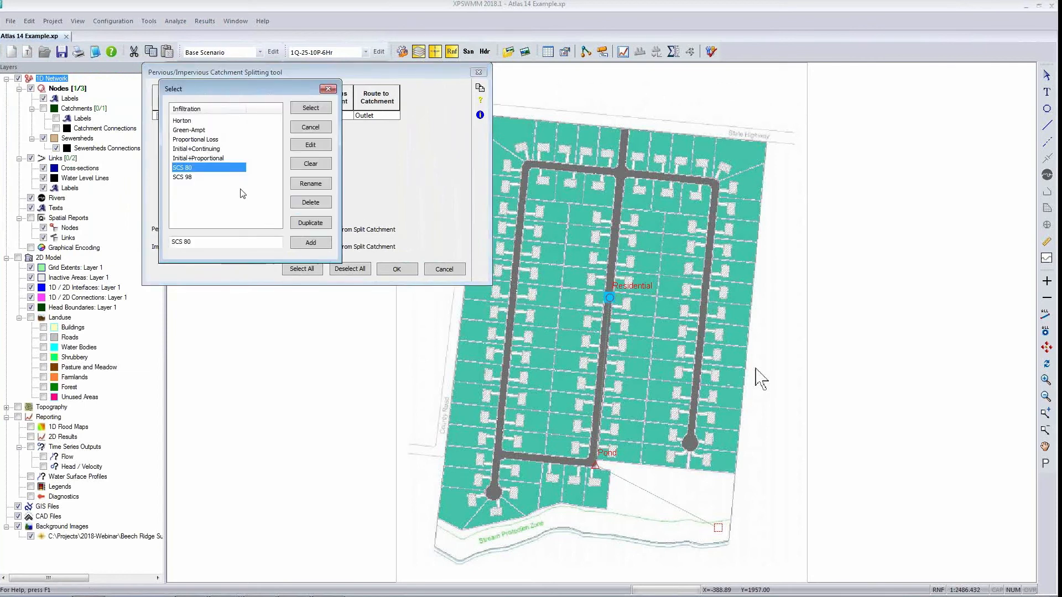
left_click(311, 108)
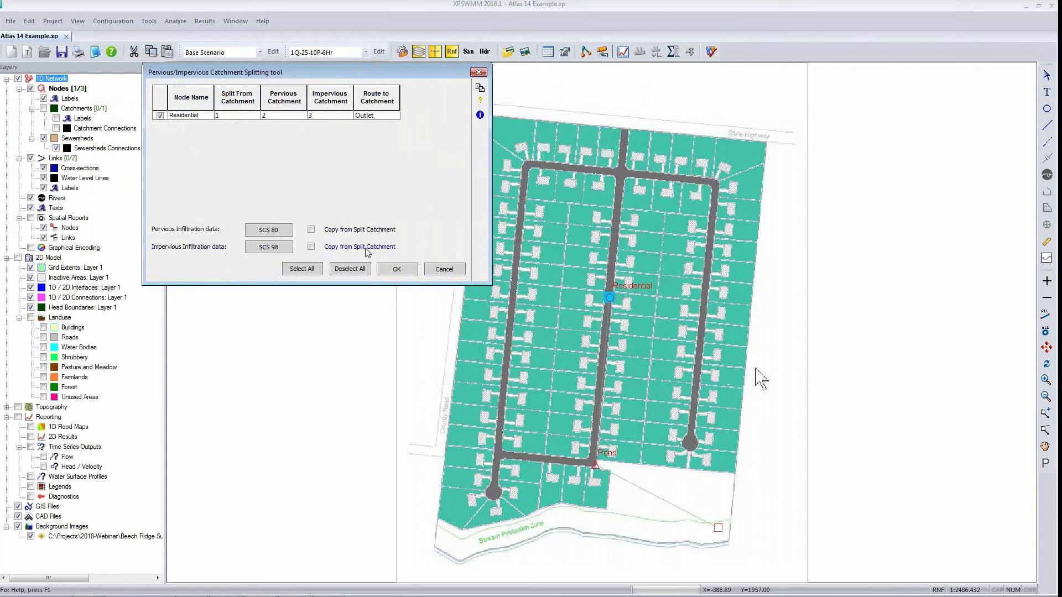
left_click(410, 269)
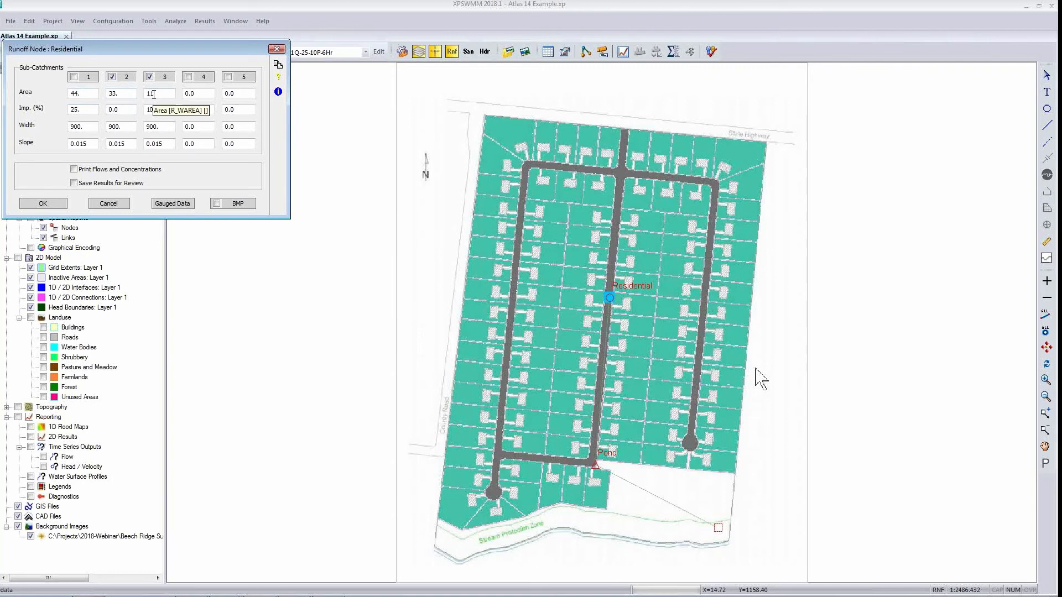
- Review the settings of sub-catchments 2 and 3 of the Residential node, including infiltration and flow redirection, and close the runoff data
left_click(112, 78)
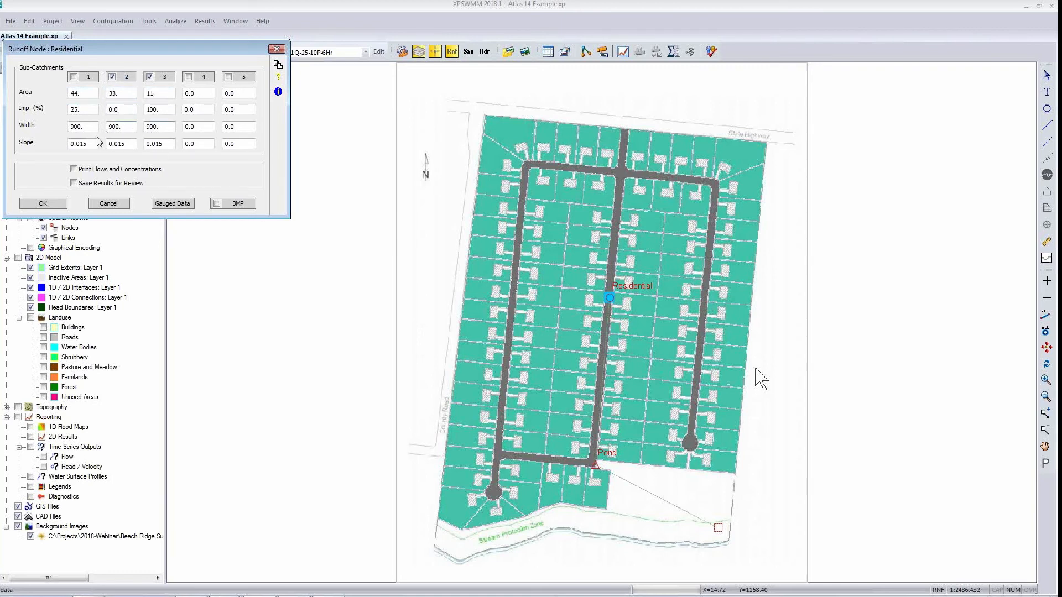
left_click(121, 81)
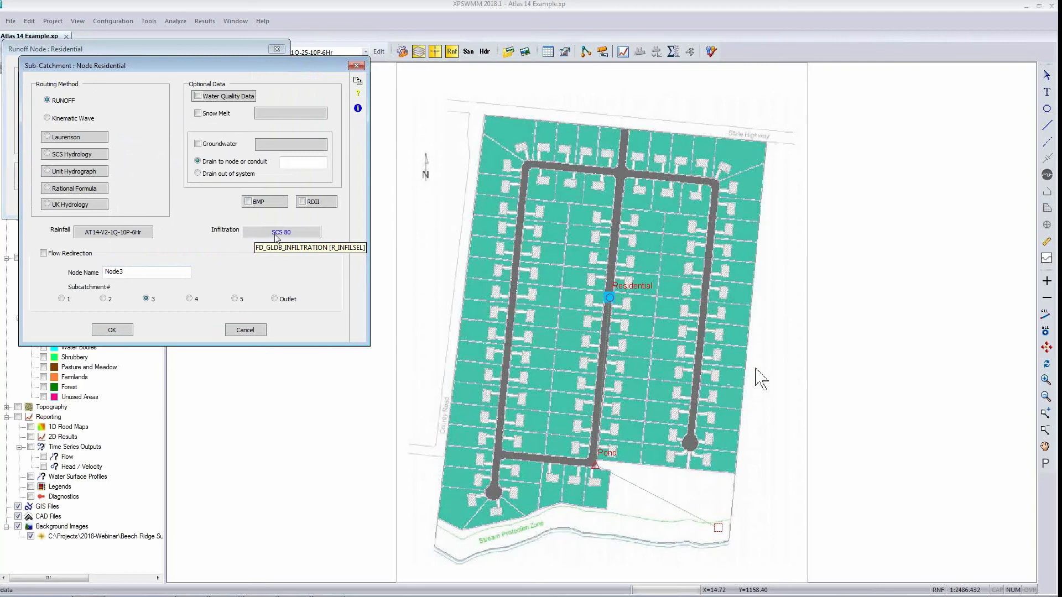
left_click(122, 330)
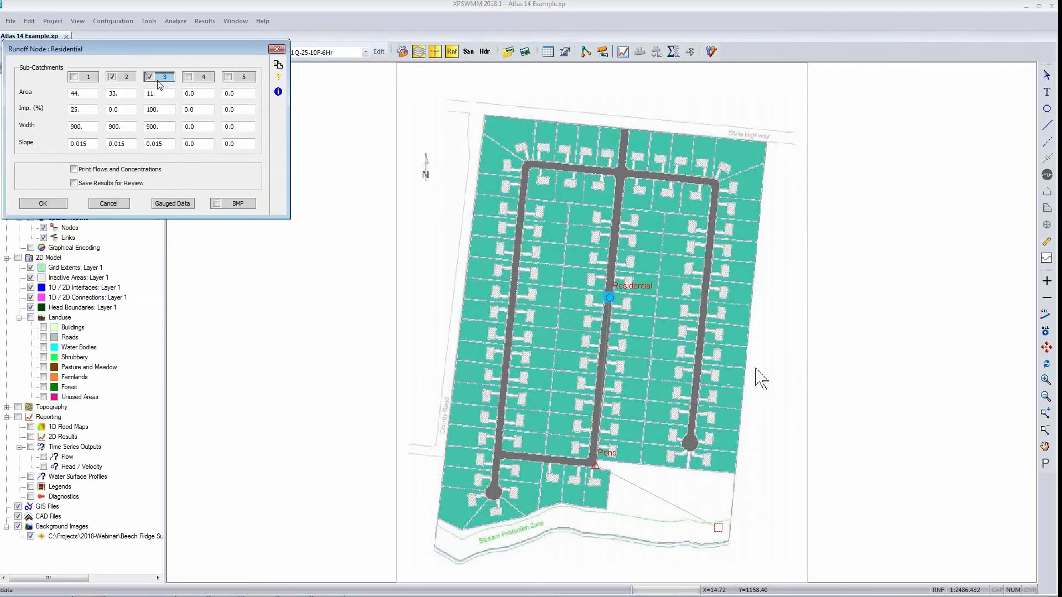
left_click(159, 78)
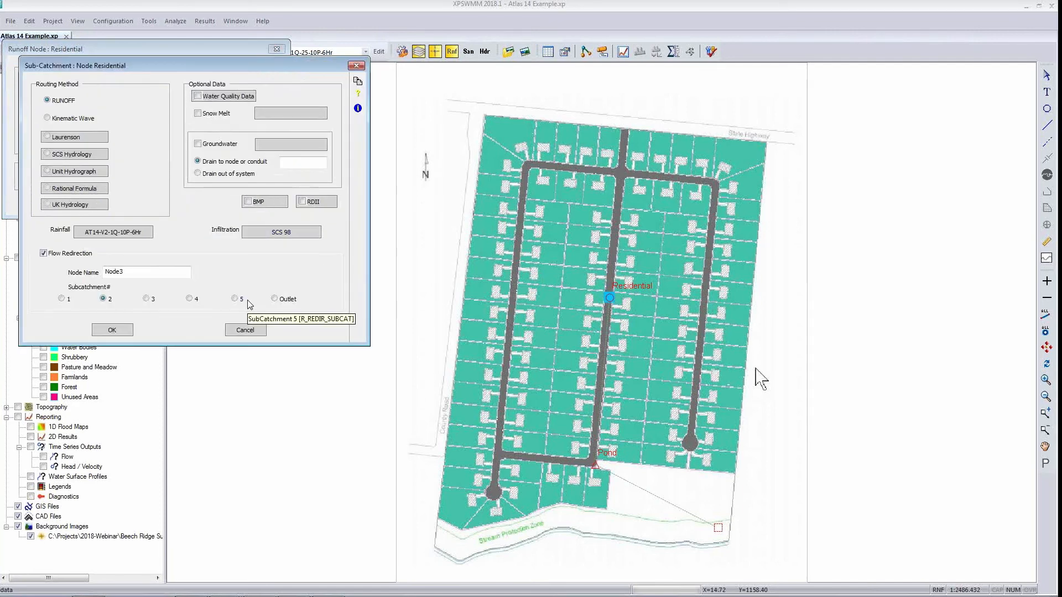
left_click(246, 330)
left_click(122, 205)
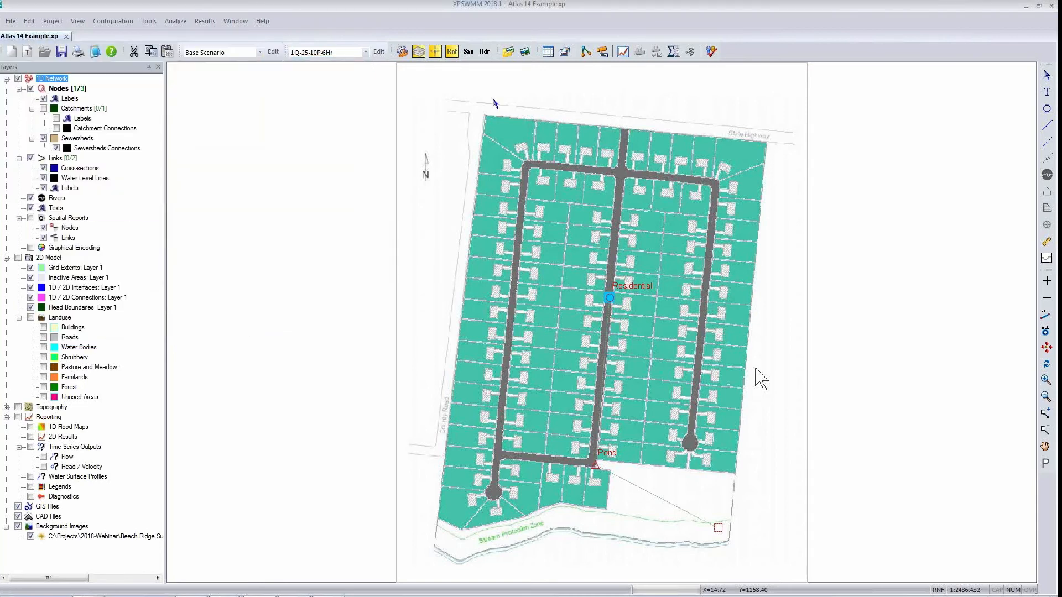
- Open XP Tables, limit them to storm 1Q-25-70P-6Hr, and show the Physical Hydrology table
left_click(548, 53)
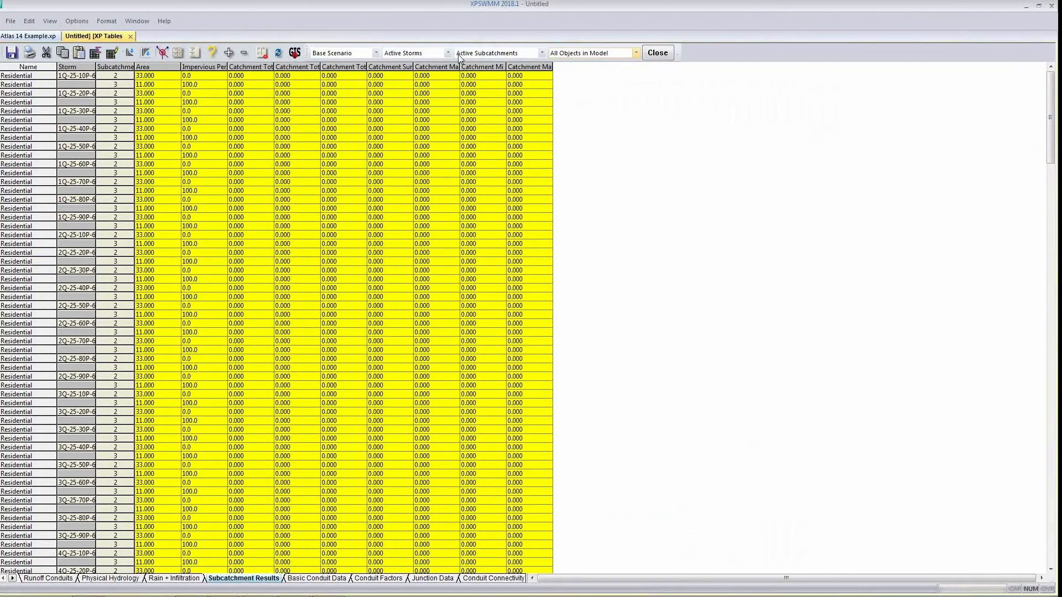
left_click(447, 53)
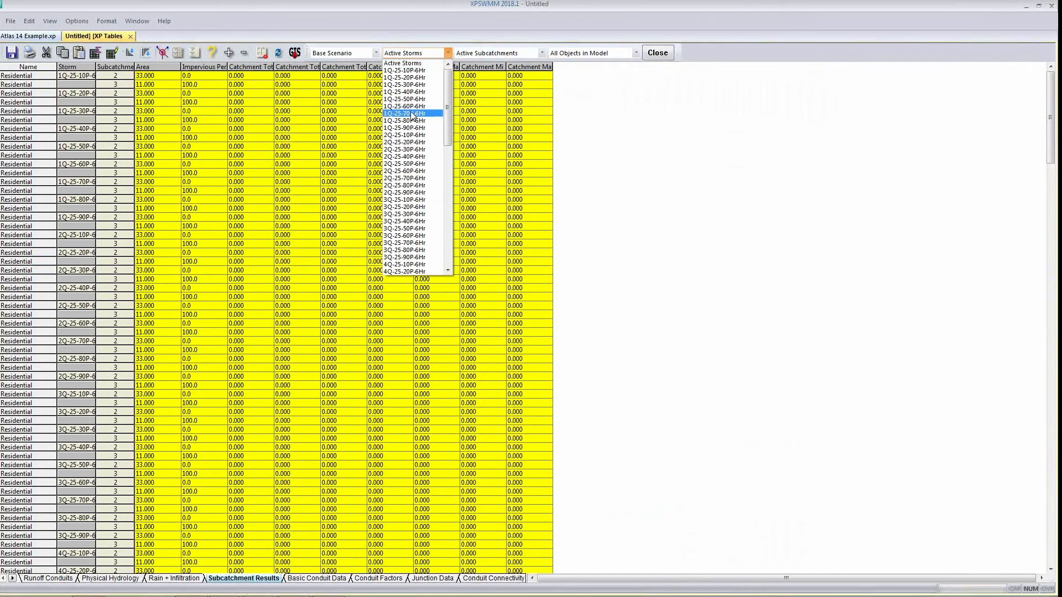
left_click(411, 114)
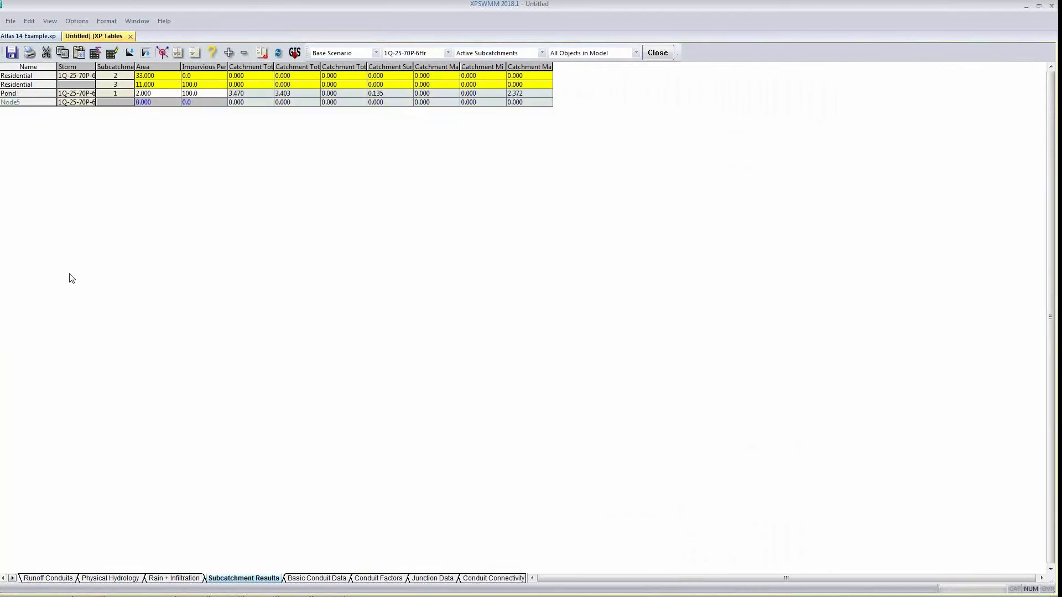
left_click(106, 578)
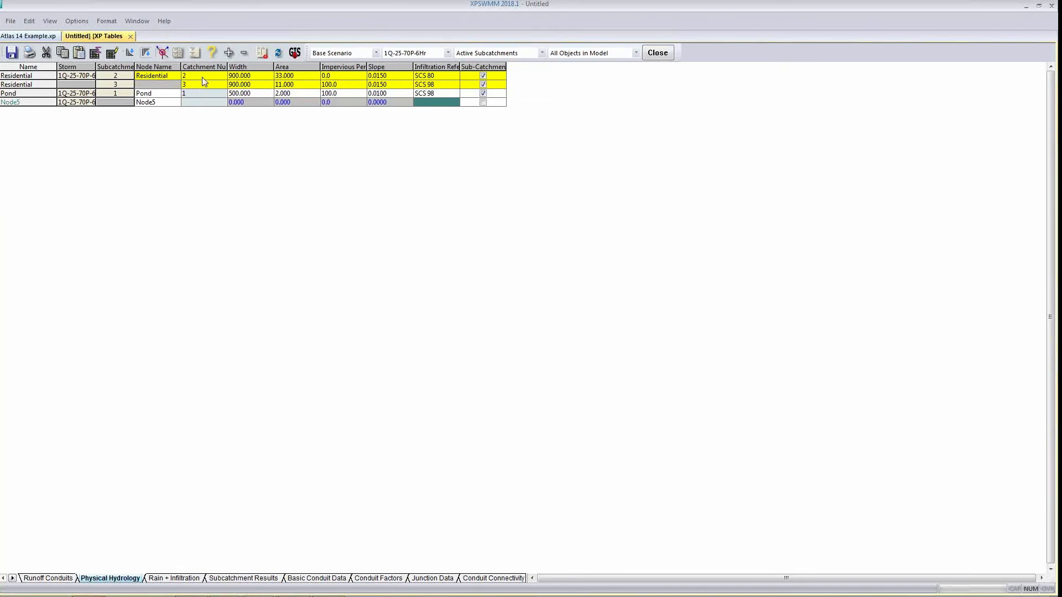
- Select the Width values of both Residential subcatchments and Pond, and check their field statistics, including the sum
left_click(255, 76)
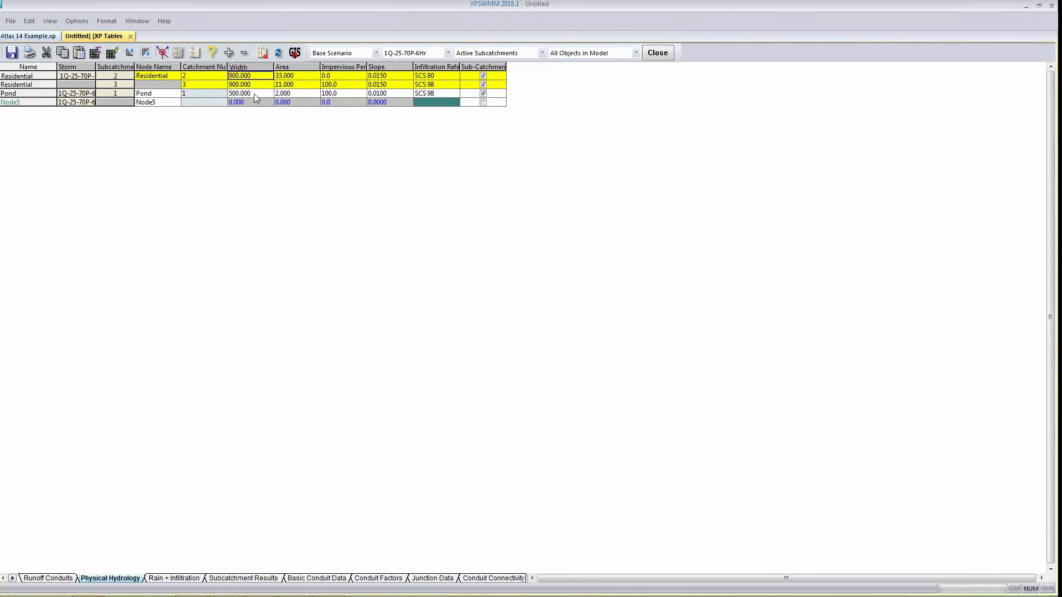
left_click(257, 86)
left_click_drag(258, 90, 260, 98)
left_click(96, 54)
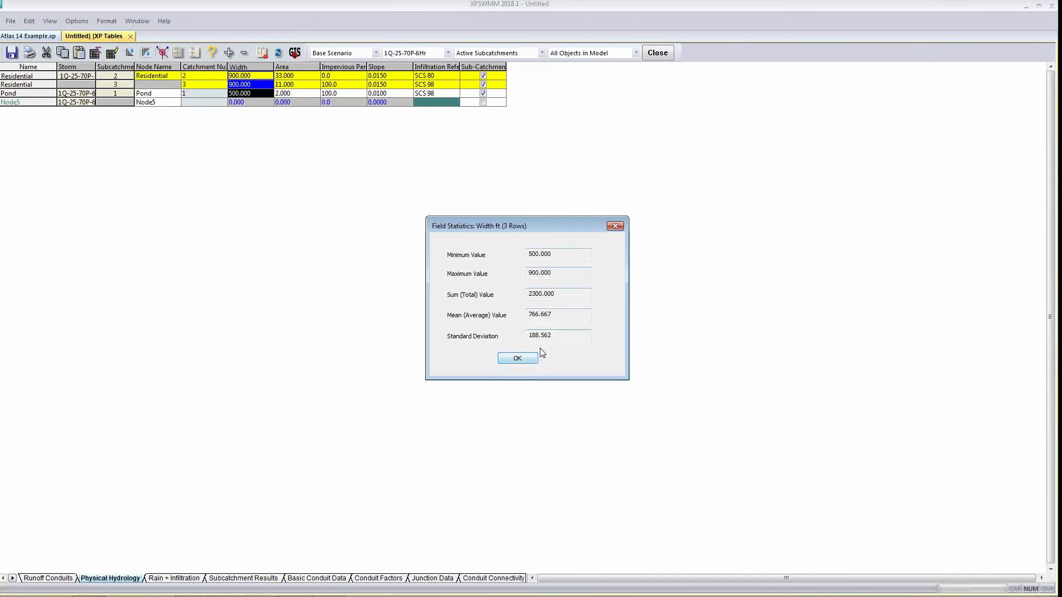
left_click_drag(560, 298, 526, 296)
left_click(517, 359)
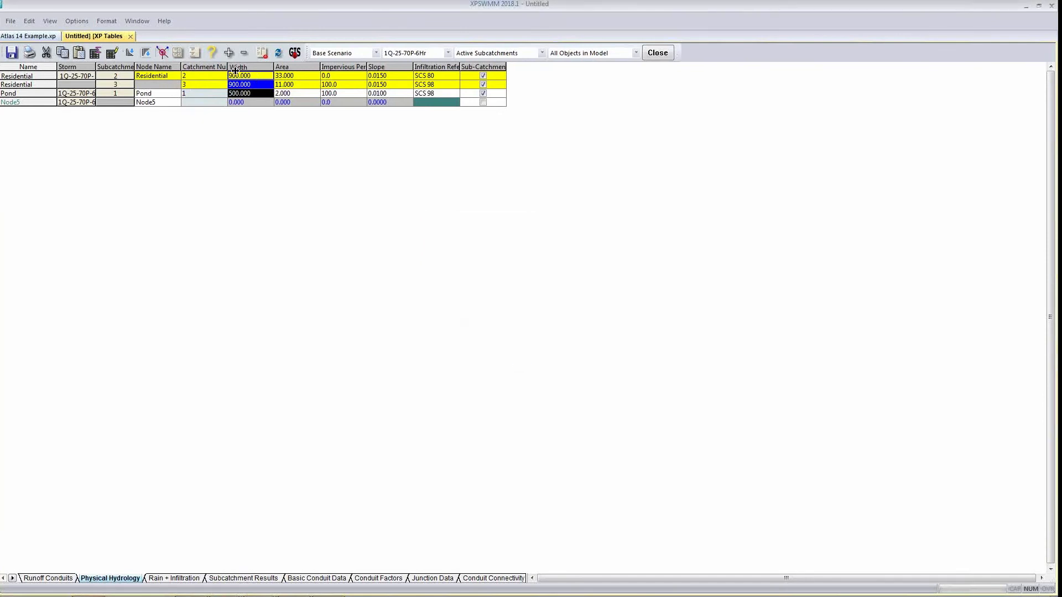
- Multiply the selected Residential and Pond Width values by 1.2 with Block Edit, and close the tables
left_click(112, 55)
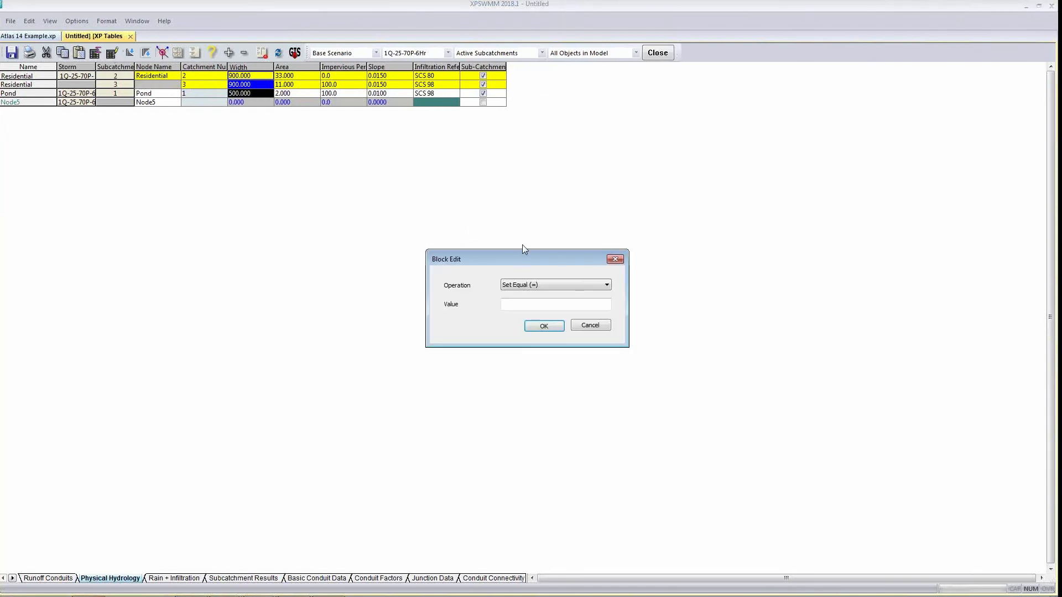
left_click(560, 288)
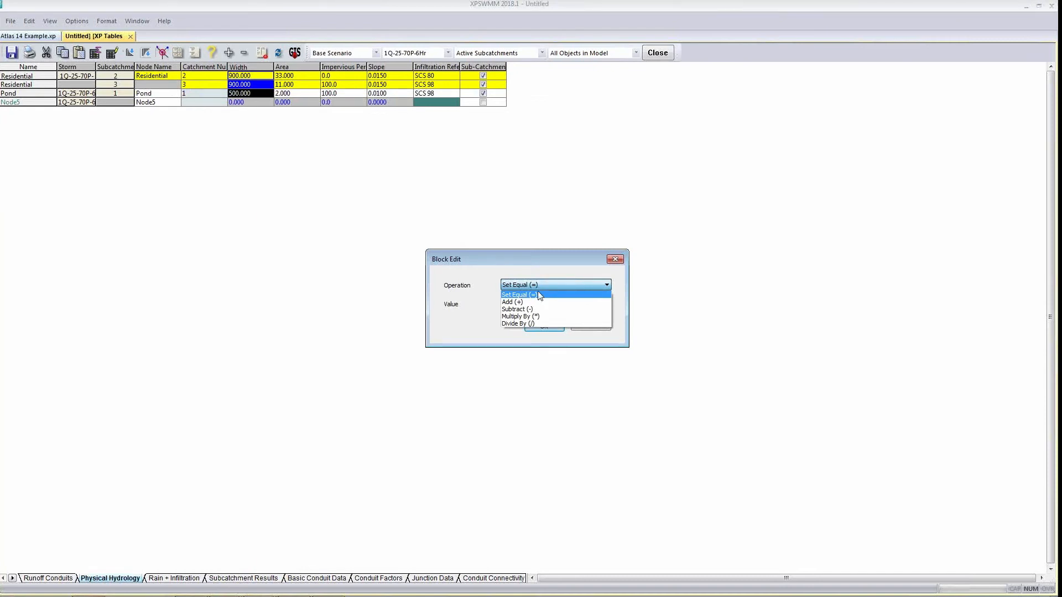
left_click(536, 317)
left_click(541, 304)
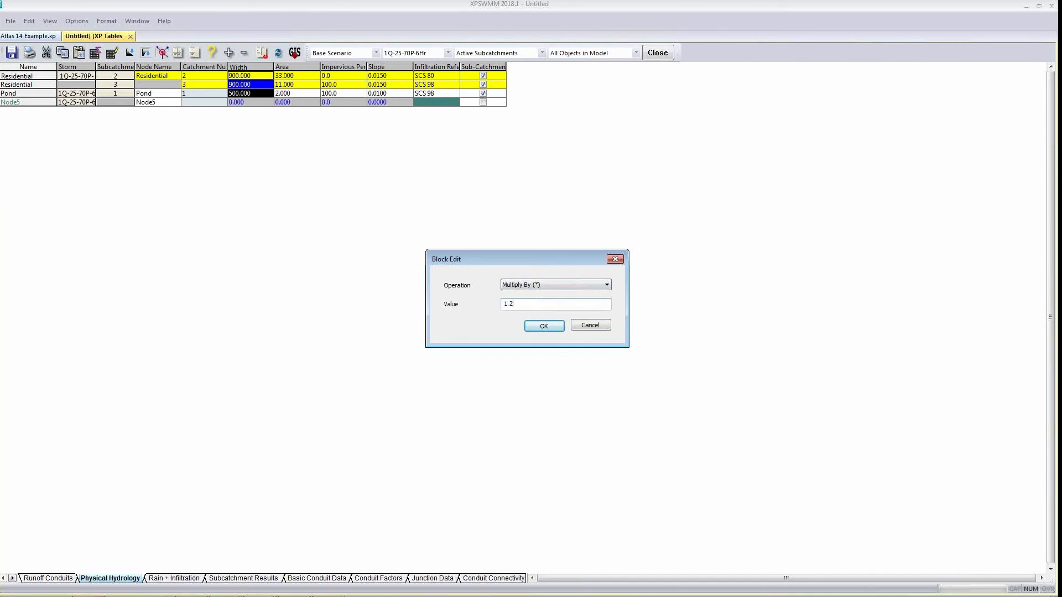
left_click(544, 326)
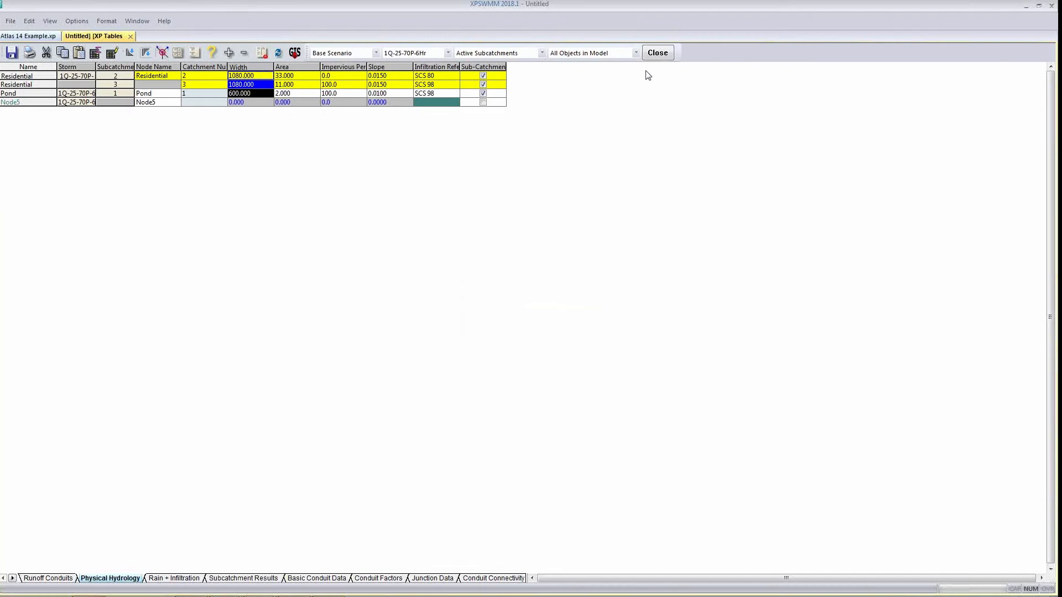
left_click(658, 53)
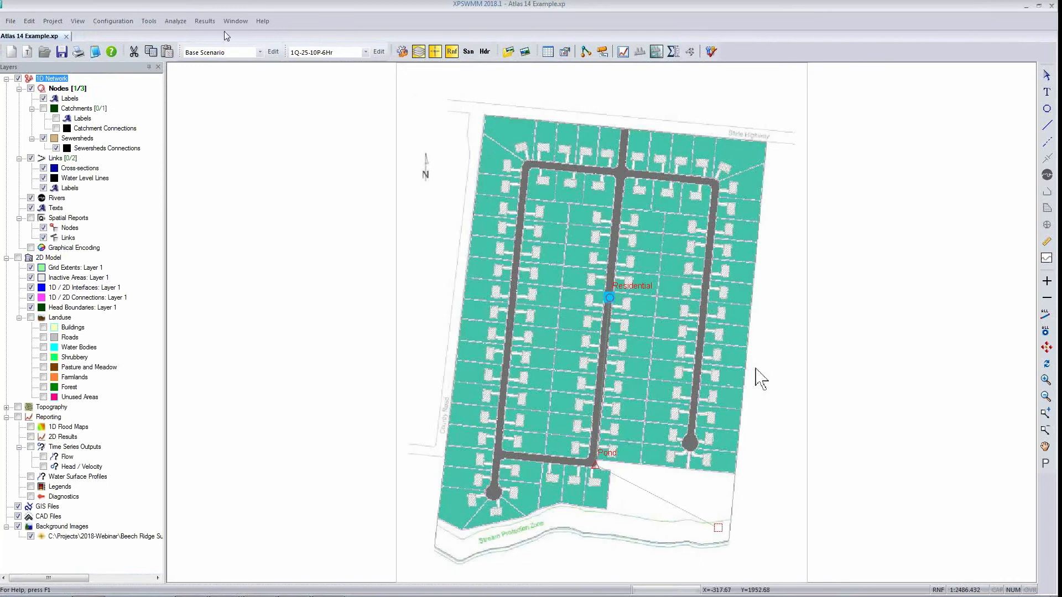
- Try to solve the model, choosing Solve Manager to reduce the total run-time of the simulations
left_click(174, 21)
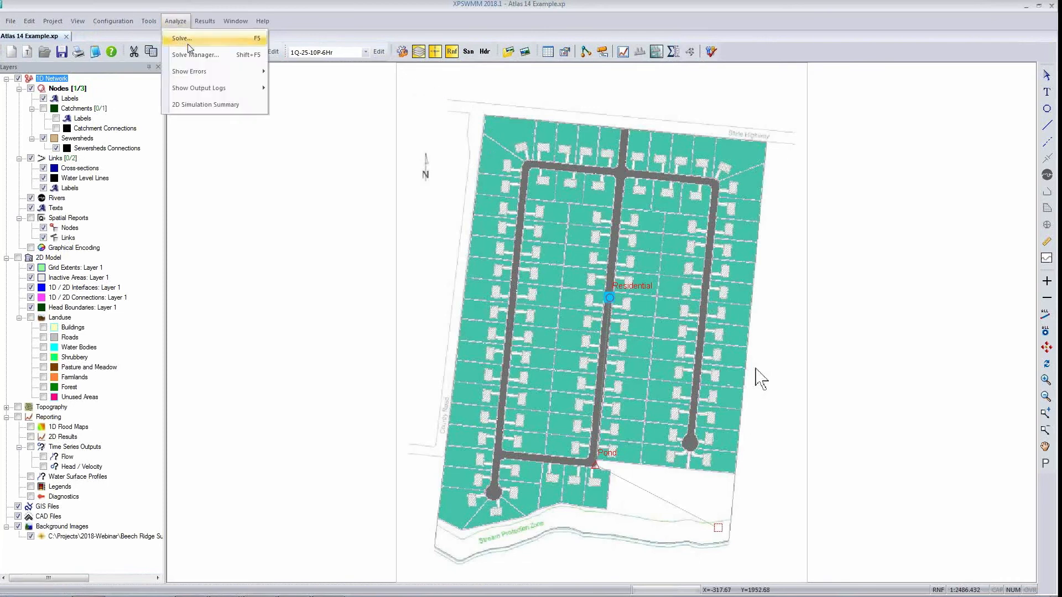
left_click(188, 40)
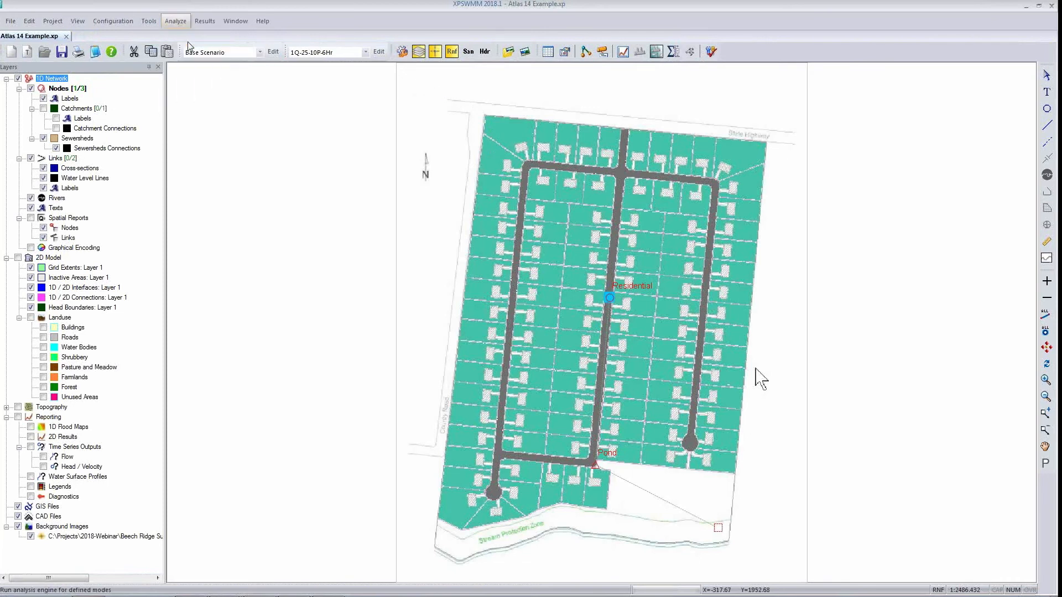
left_click_drag(526, 272, 354, 108)
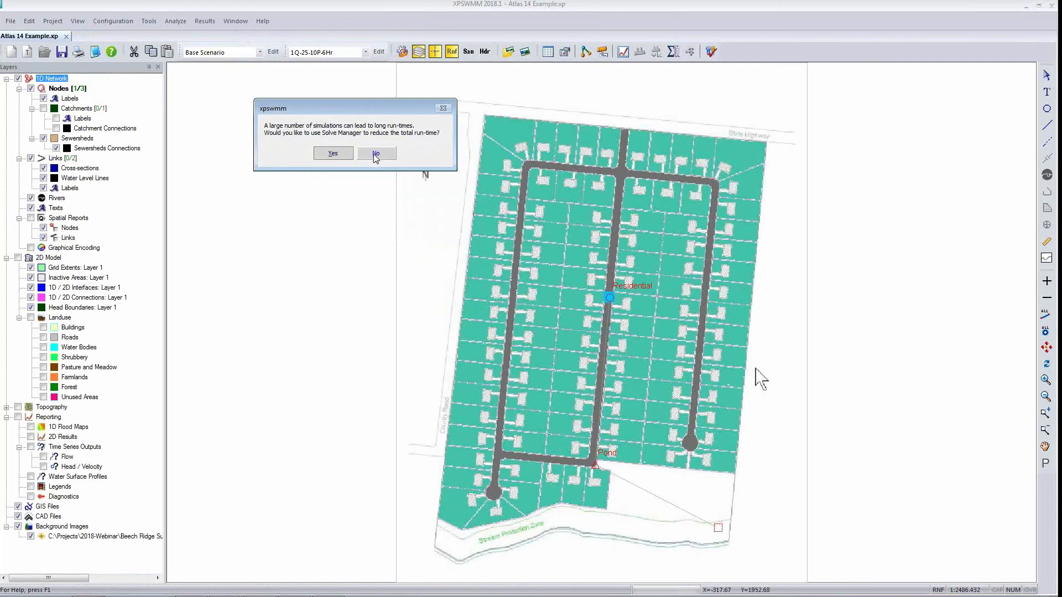
left_click(333, 154)
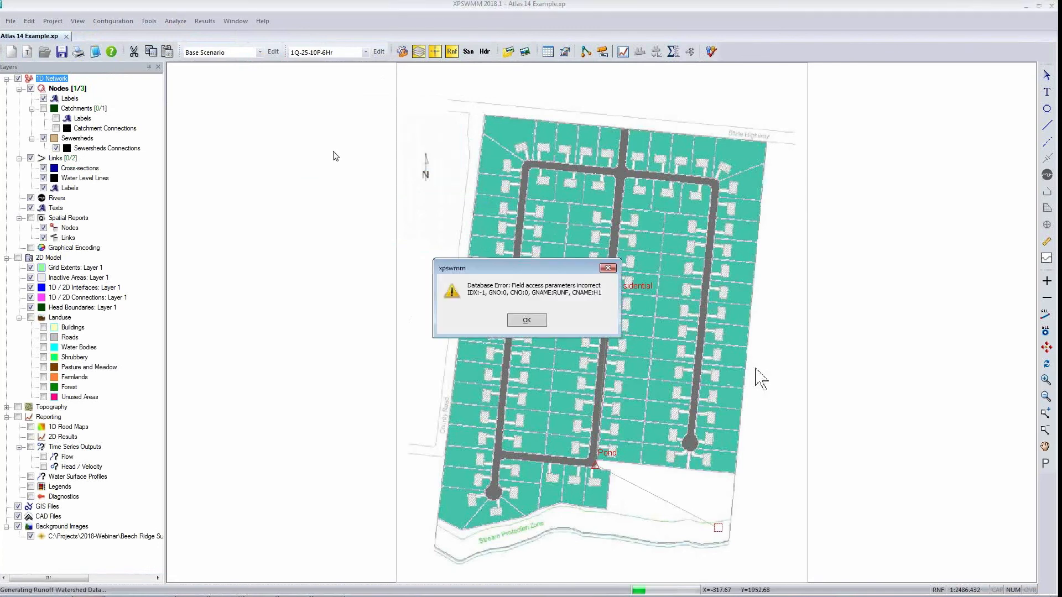
left_click(609, 269)
left_click(609, 270)
key("Return")
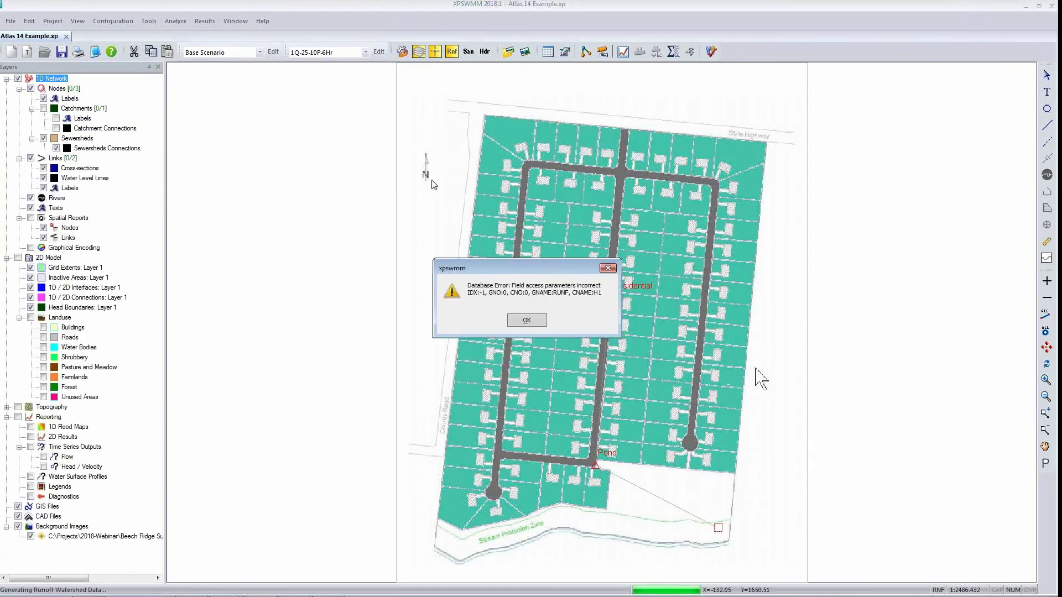
- Switch to the presentation and advance to the "Branding" slide on the installation location
key("alt+Tab")
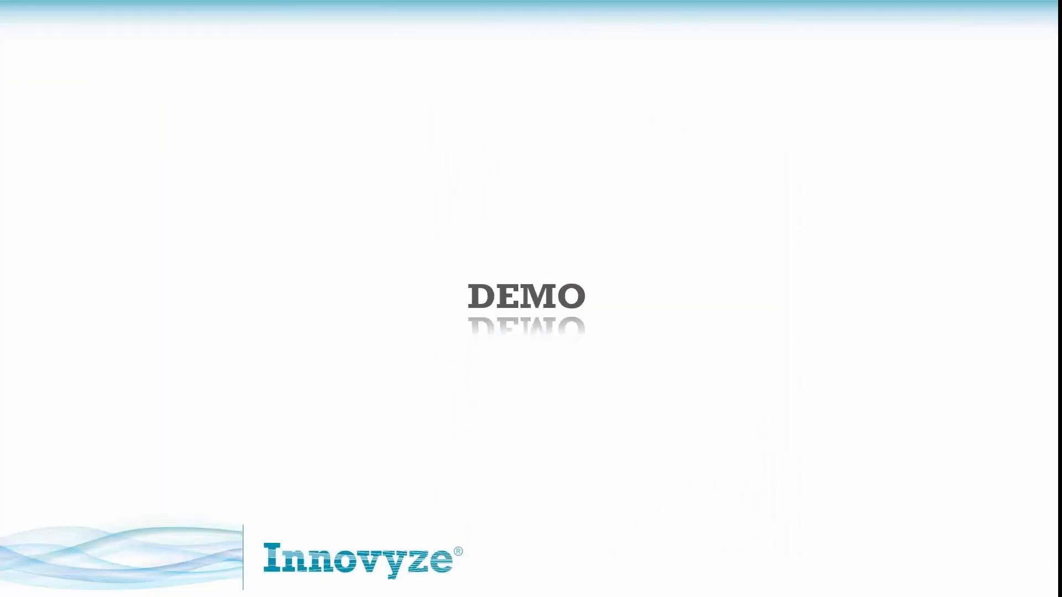
key("Right")
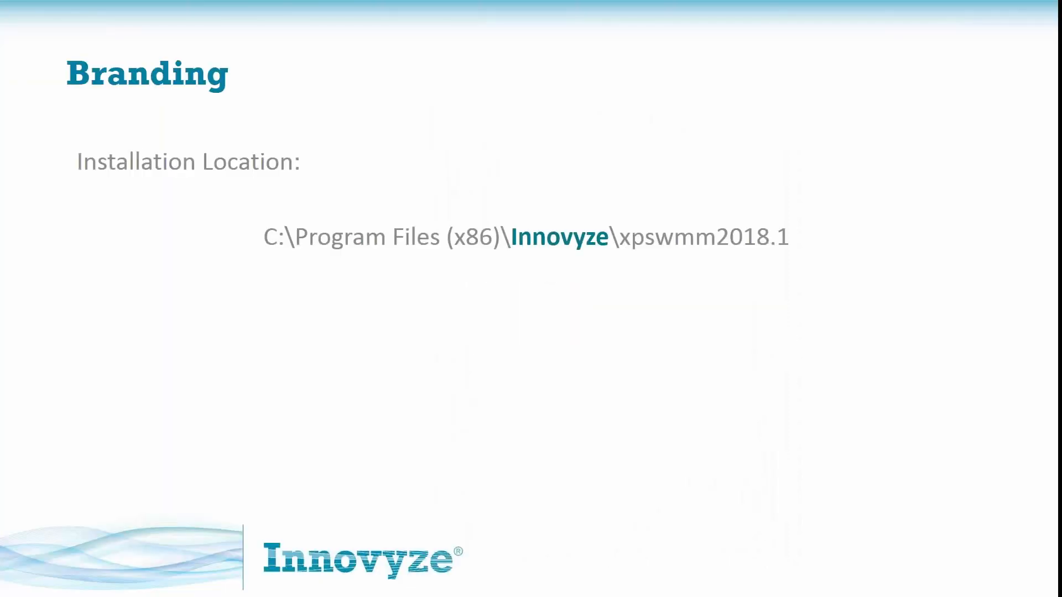